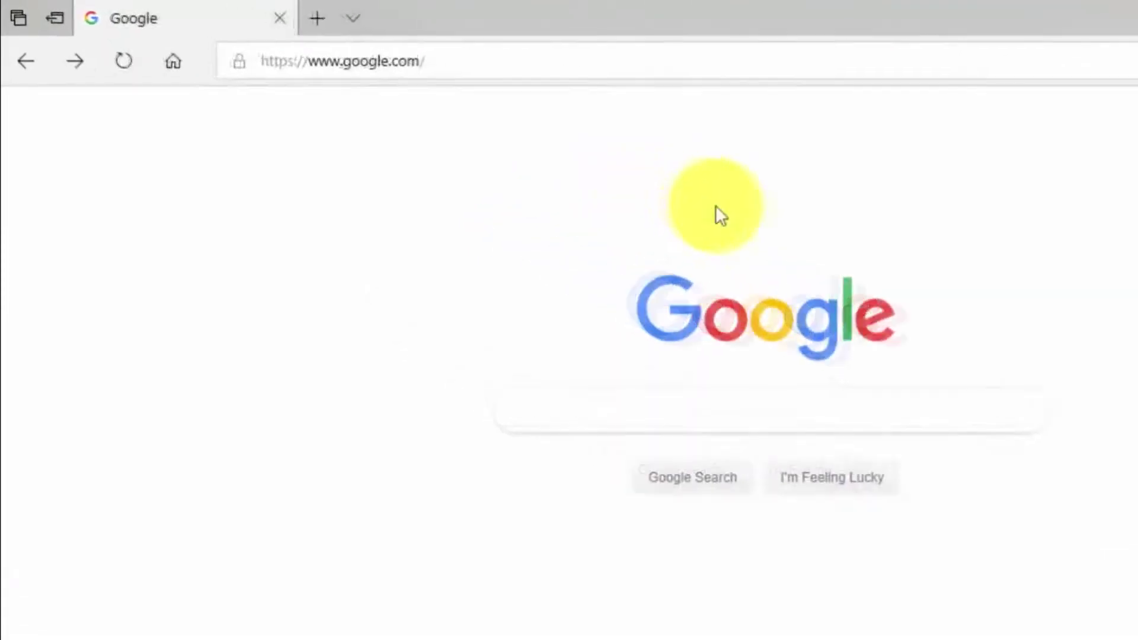
# Step: Open video-editor-software.com/de/ in Edge and start the free Windows download of Movavi Video Editor
pyautogui.click(995, 83)
pyautogui.write('http://video-editor-software.com/de/')
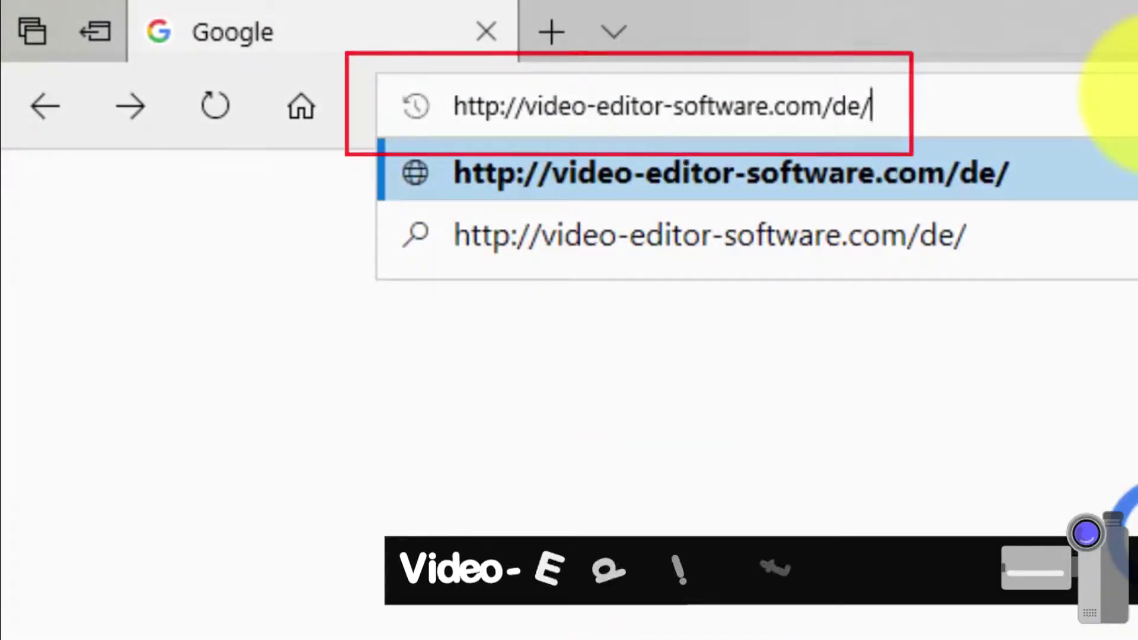
pyautogui.press('Return')
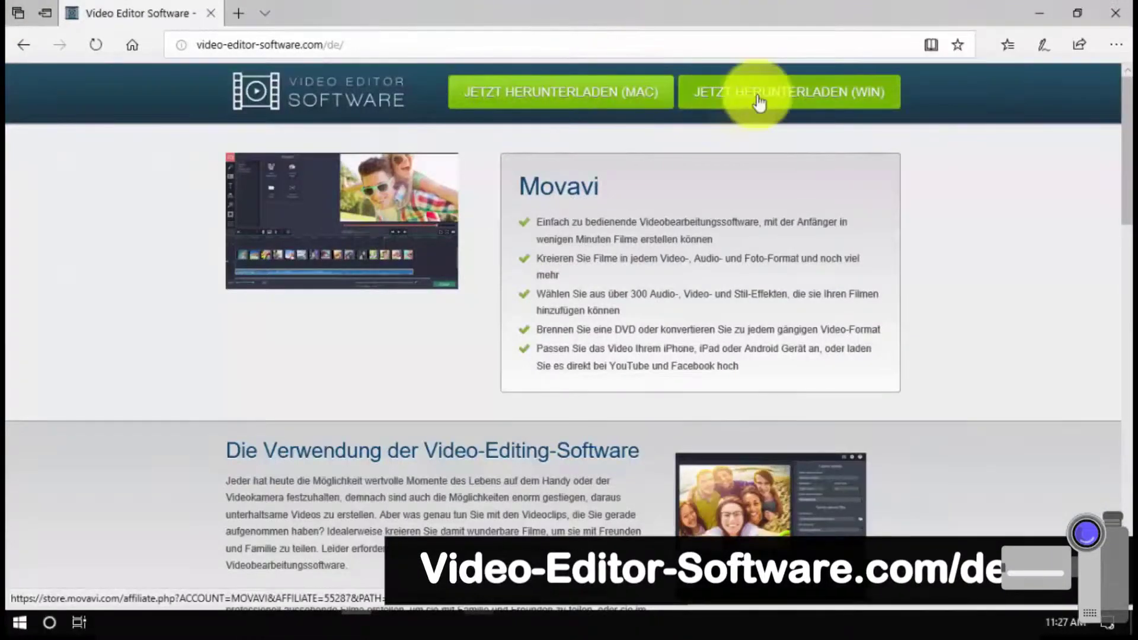
pyautogui.click(760, 95)
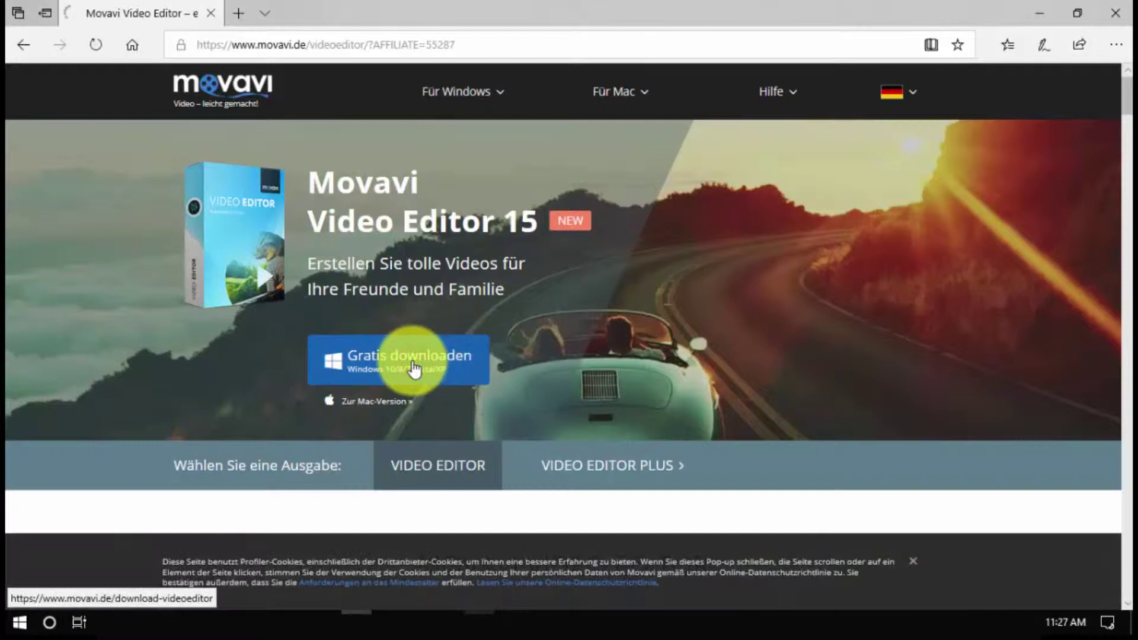
pyautogui.click(414, 369)
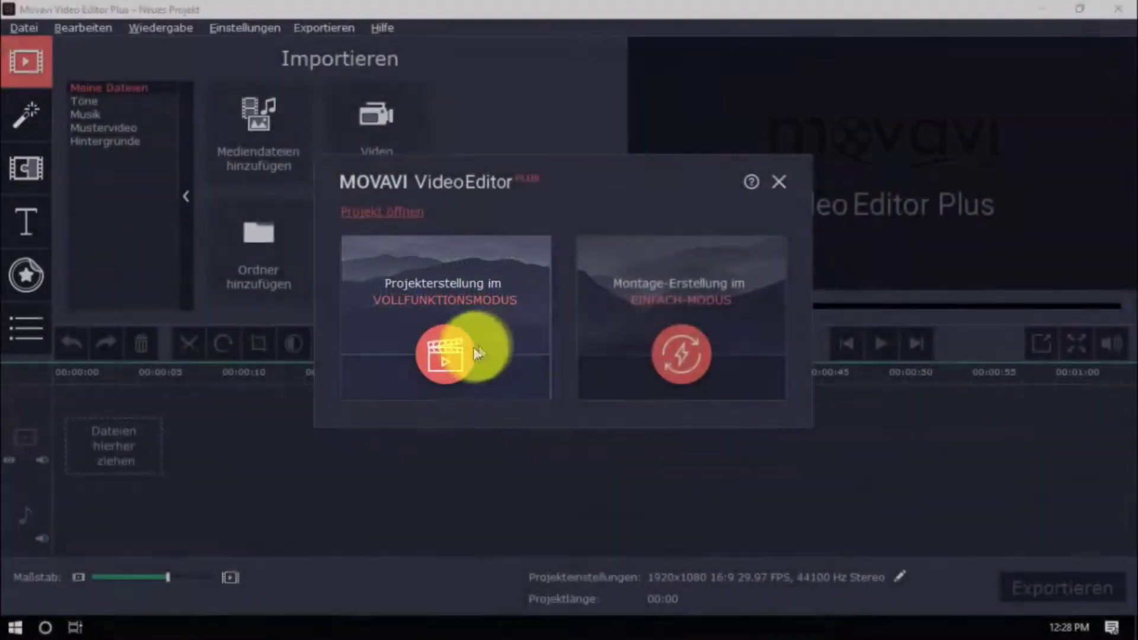
# Step: Start a Vollfunktionsmodus project and import the mountain-cycling videoblocks clip onto the timeline
pyautogui.click(477, 352)
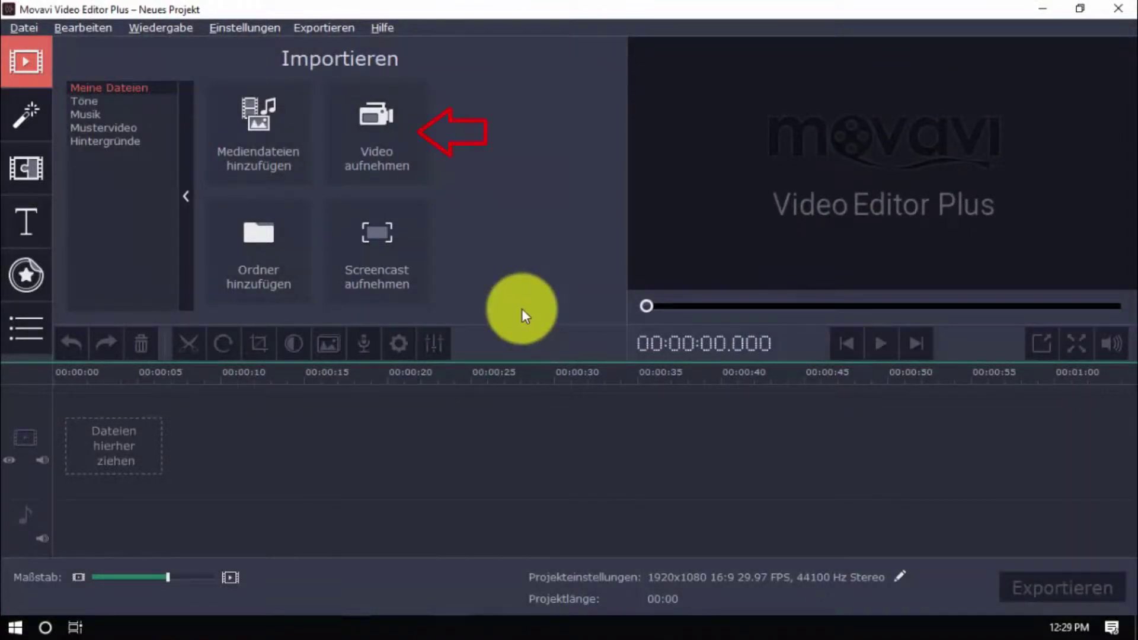
pyautogui.click(259, 129)
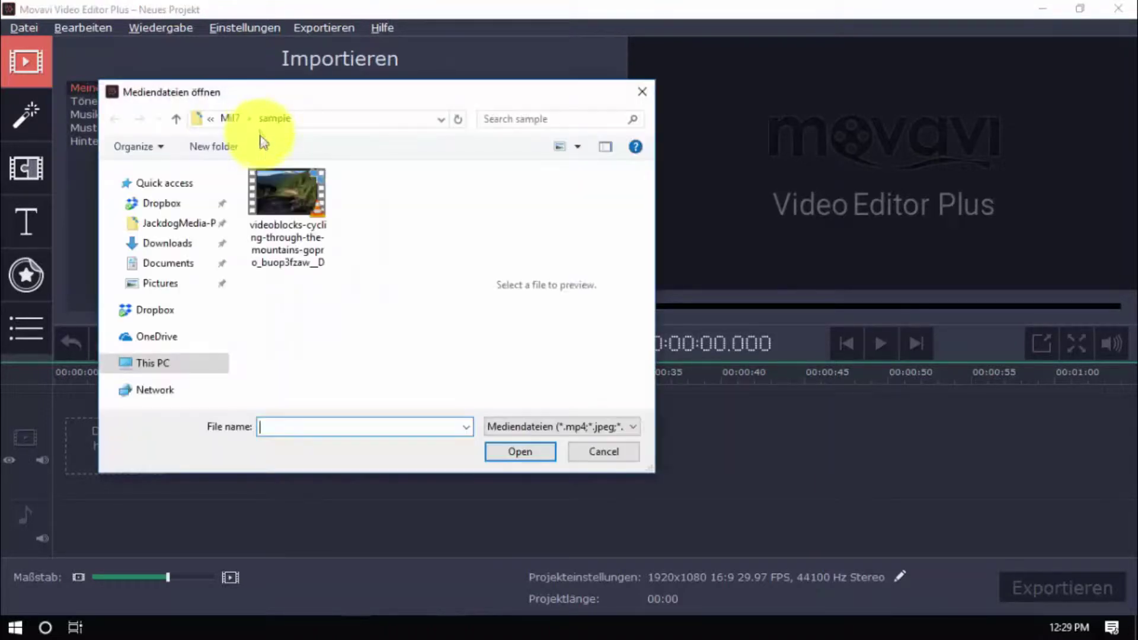
pyautogui.doubleClick(291, 227)
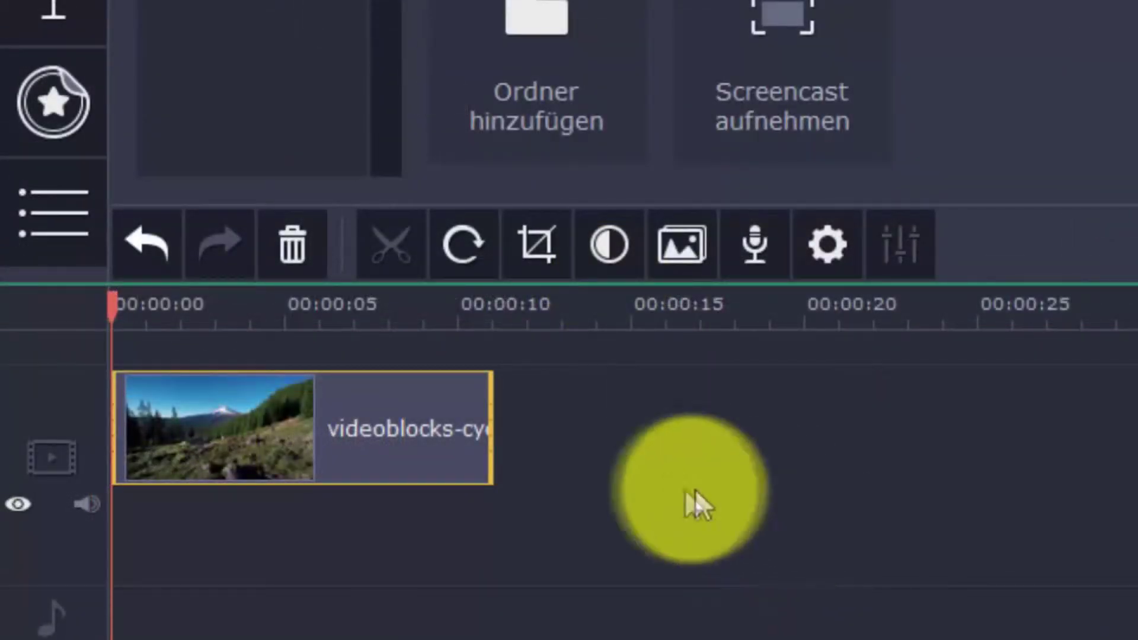
# Step: Split the bike clip at 00:00:05 and delete the first part
pyautogui.click(297, 410)
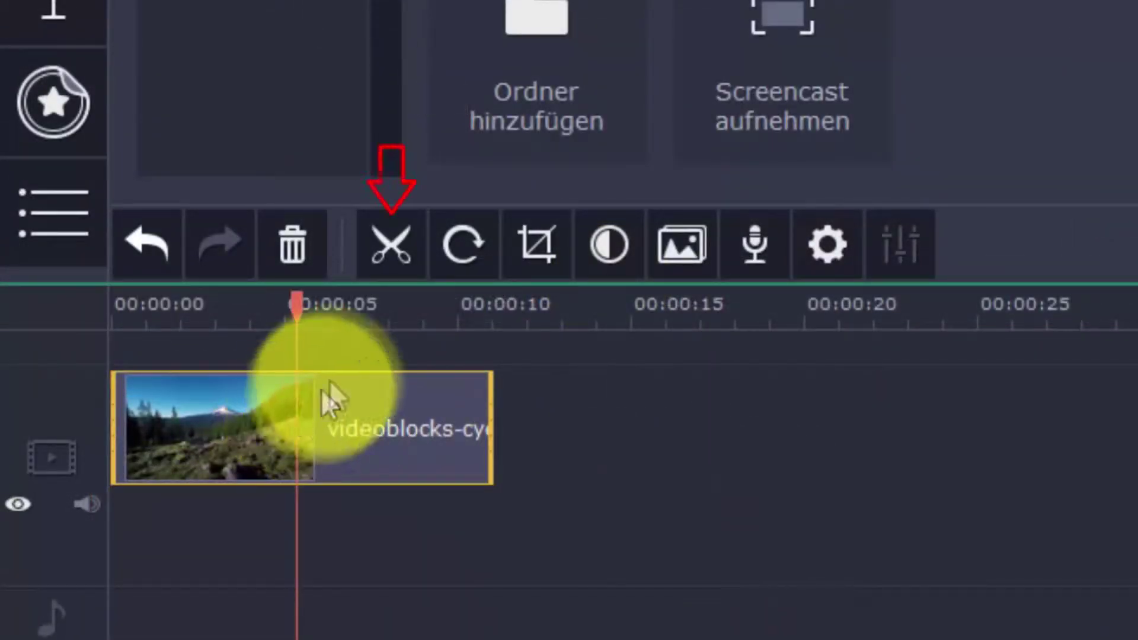
pyautogui.click(395, 232)
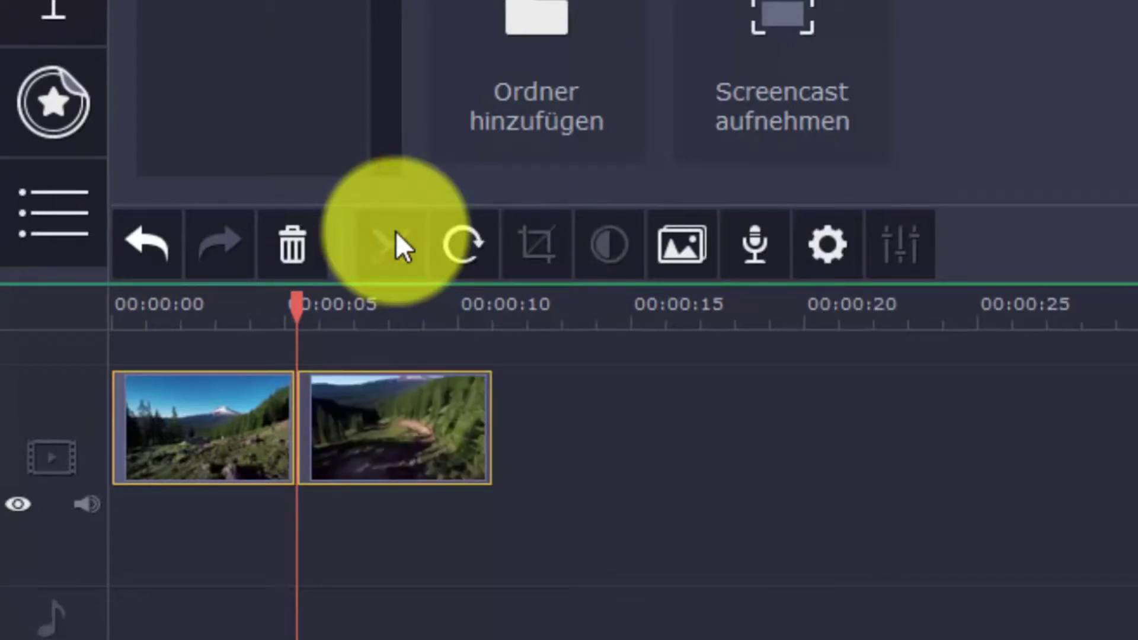
pyautogui.click(219, 431)
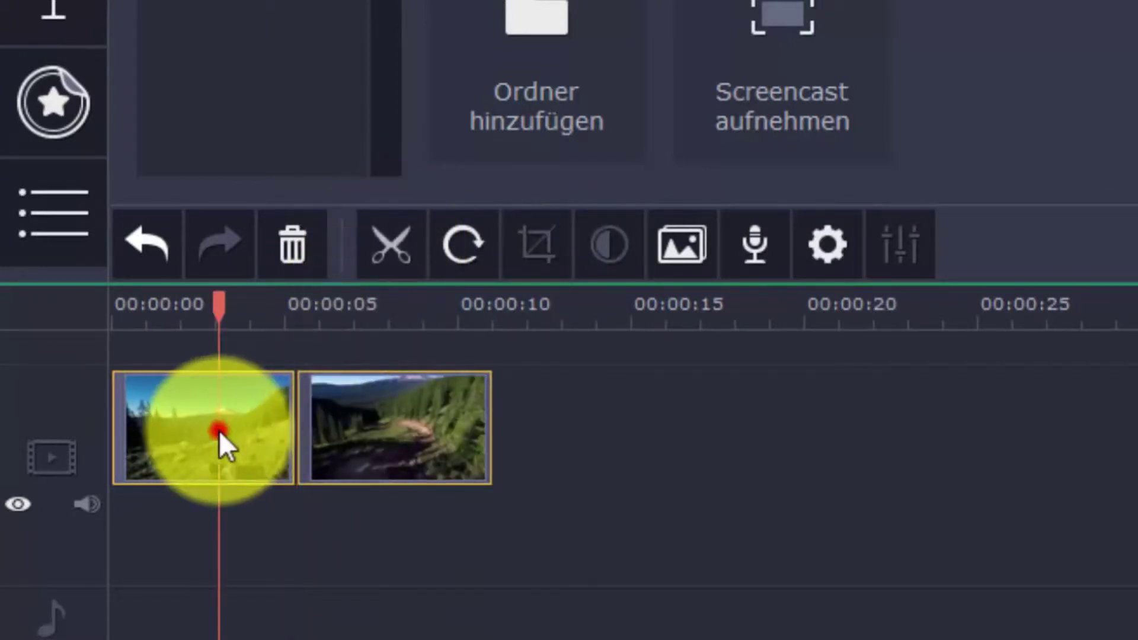
pyautogui.click(293, 248)
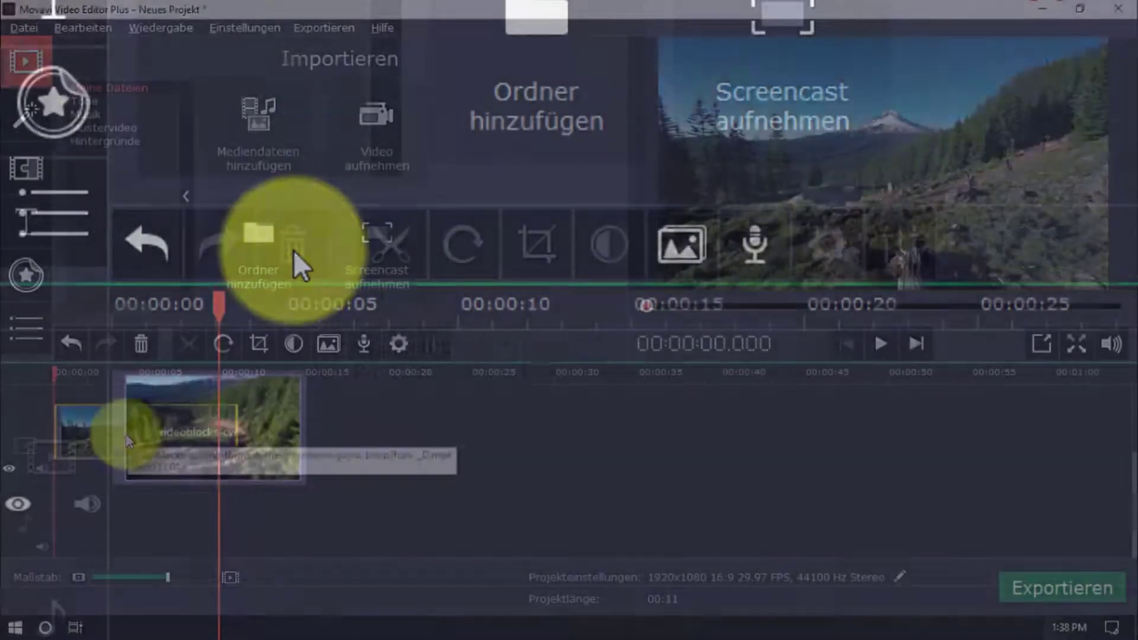
pyautogui.click(125, 433)
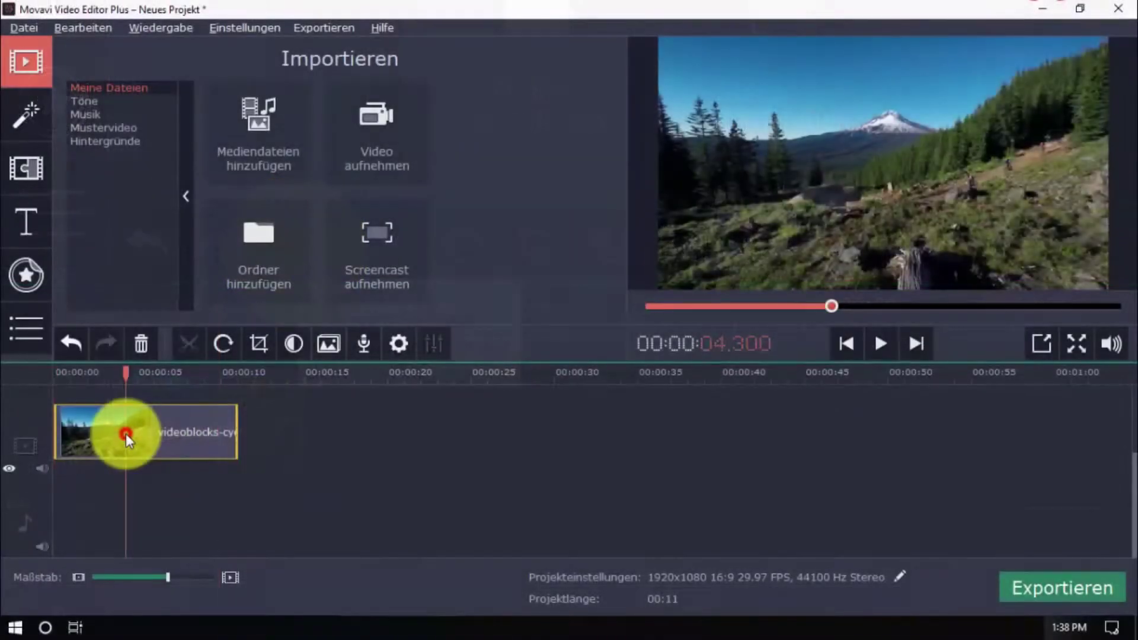
pyautogui.click(214, 348)
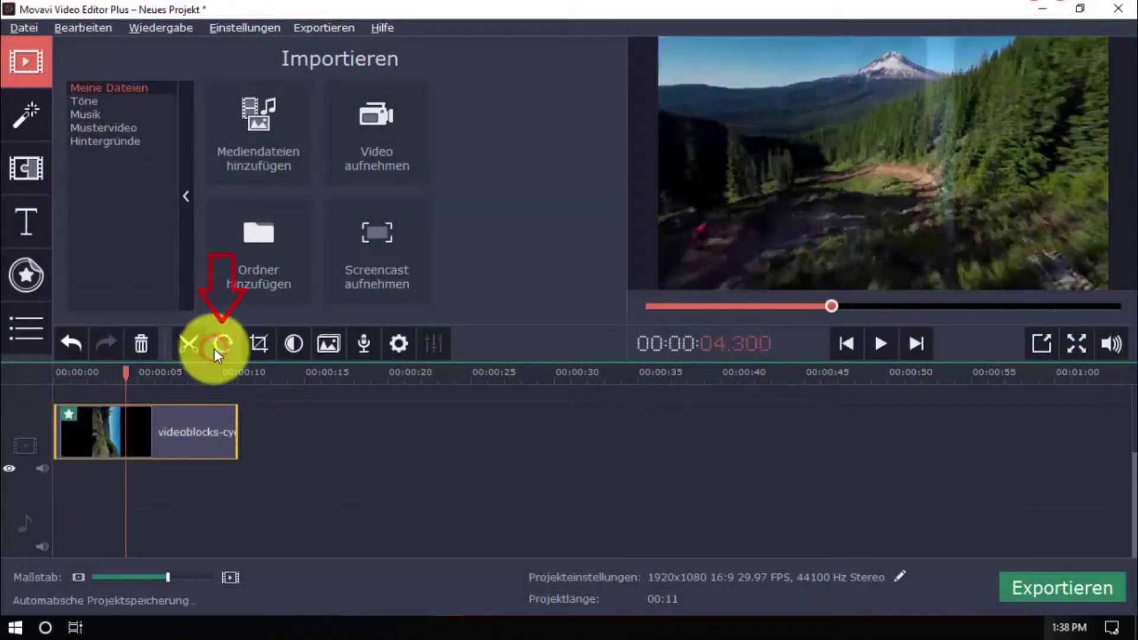
pyautogui.click(214, 349)
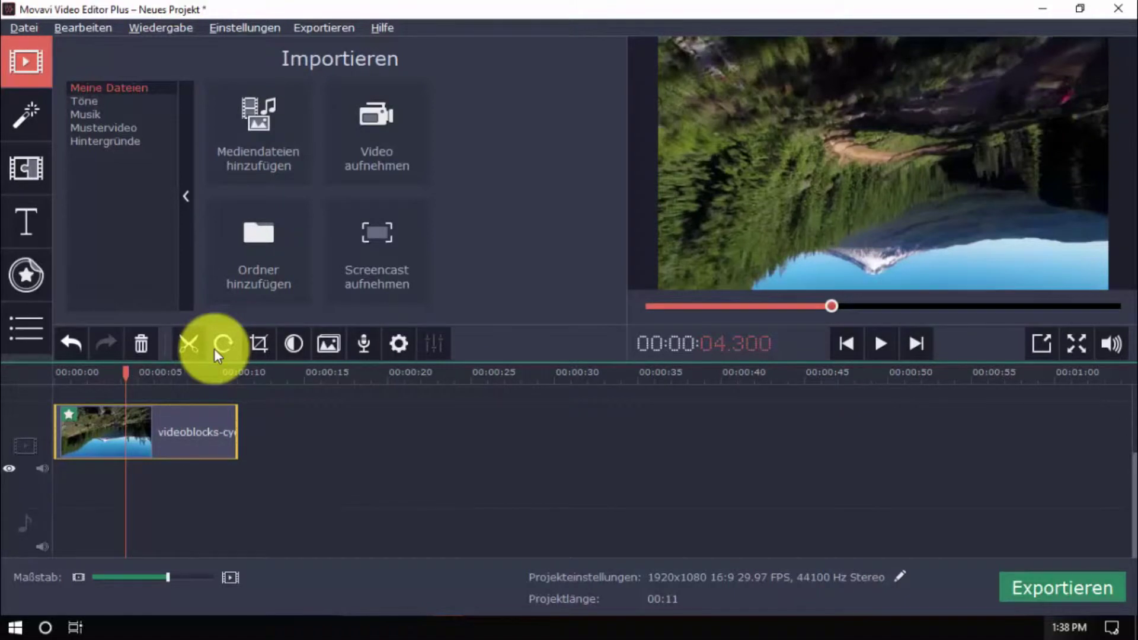
pyautogui.click(259, 345)
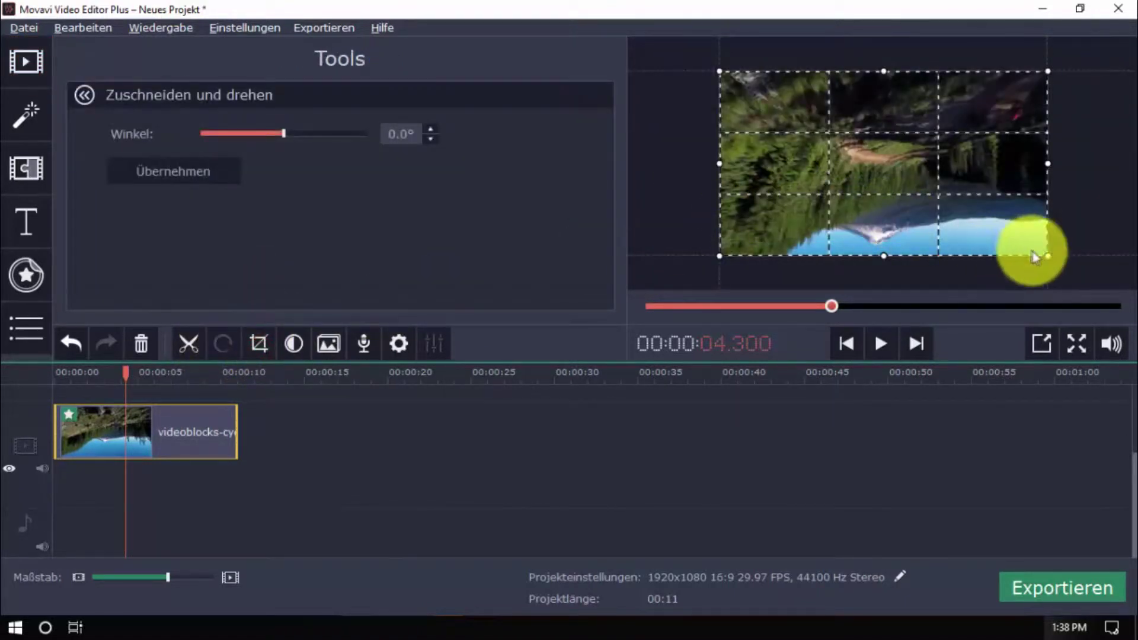
pyautogui.moveTo(1046, 256)
pyautogui.mouseDown()
pyautogui.moveTo(972, 213)
pyautogui.moveTo(1021, 241)
pyautogui.mouseUp()
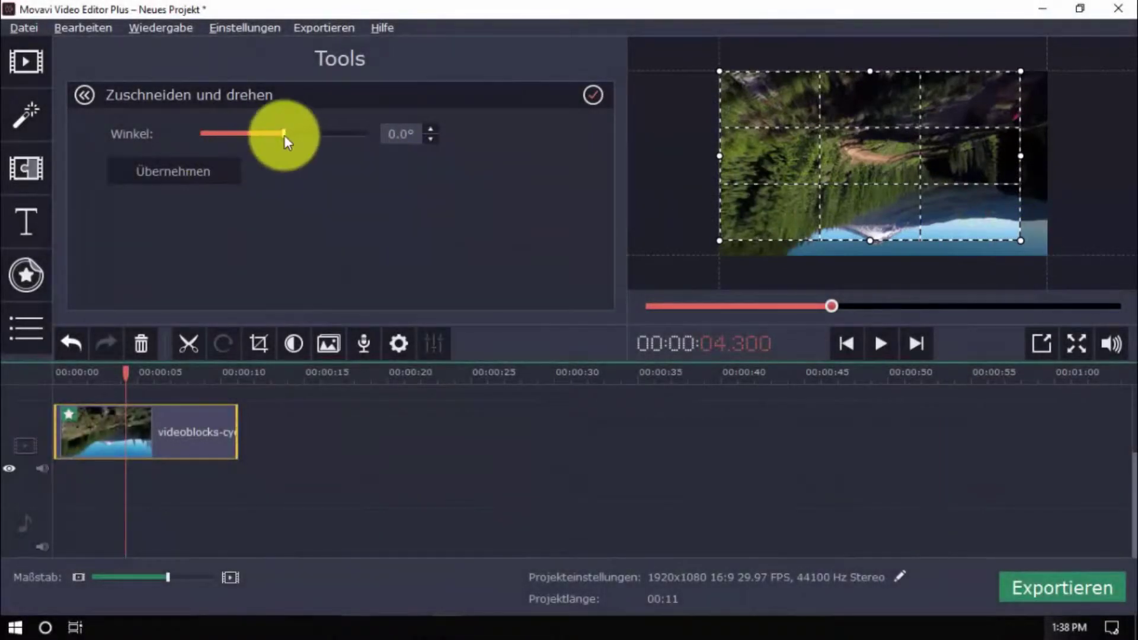
pyautogui.moveTo(283, 135)
pyautogui.mouseDown()
pyautogui.moveTo(318, 134)
pyautogui.moveTo(250, 136)
pyautogui.mouseUp()
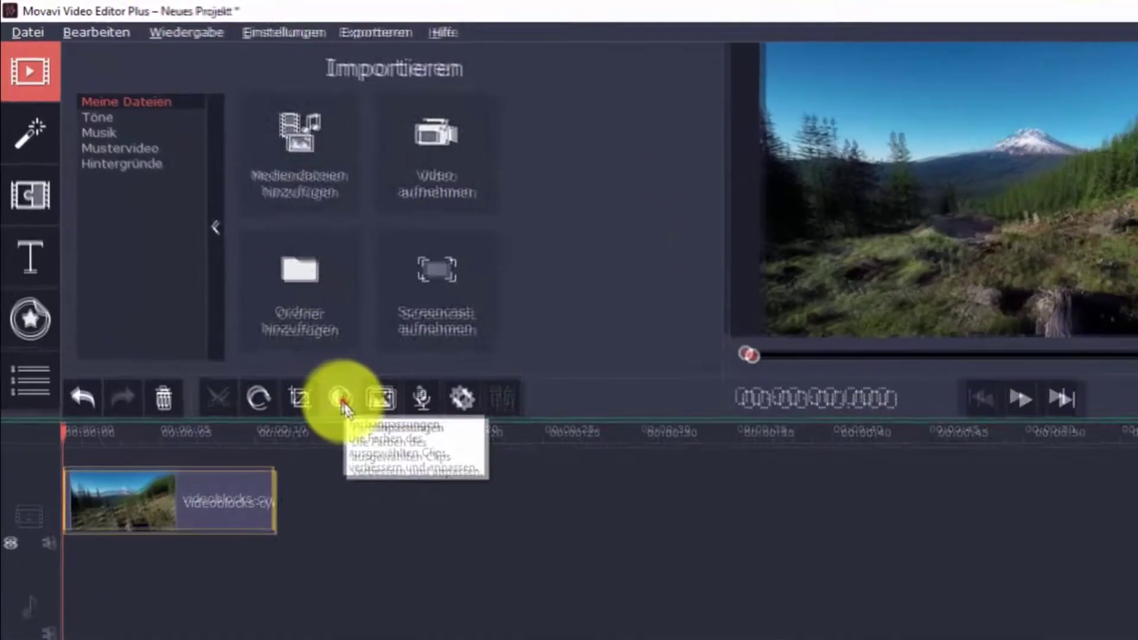
pyautogui.click(295, 346)
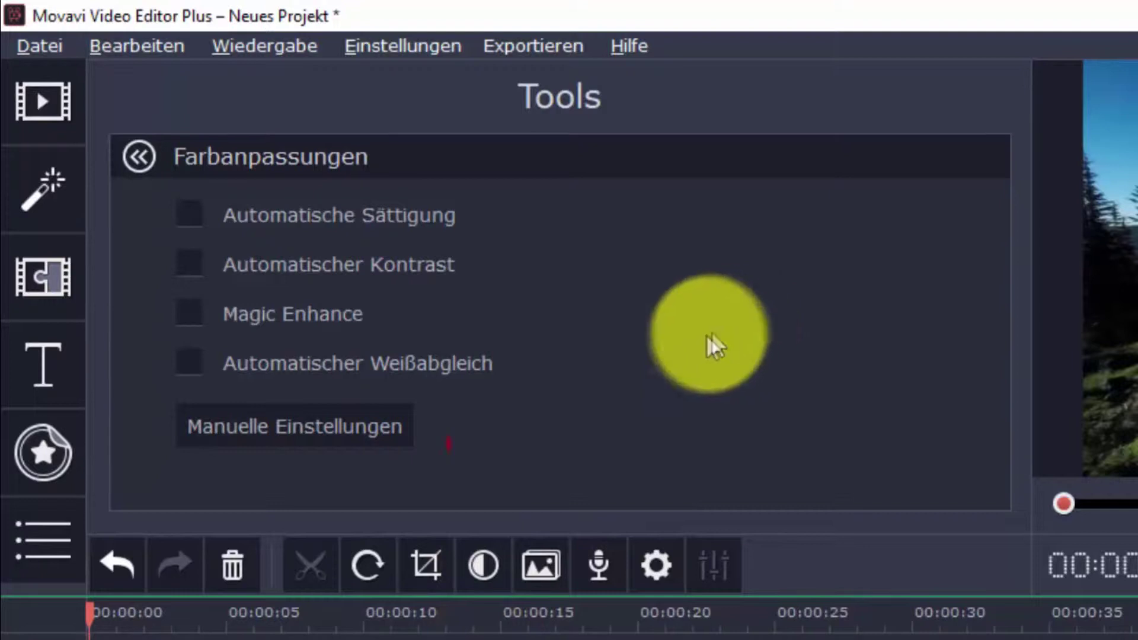
pyautogui.click(380, 428)
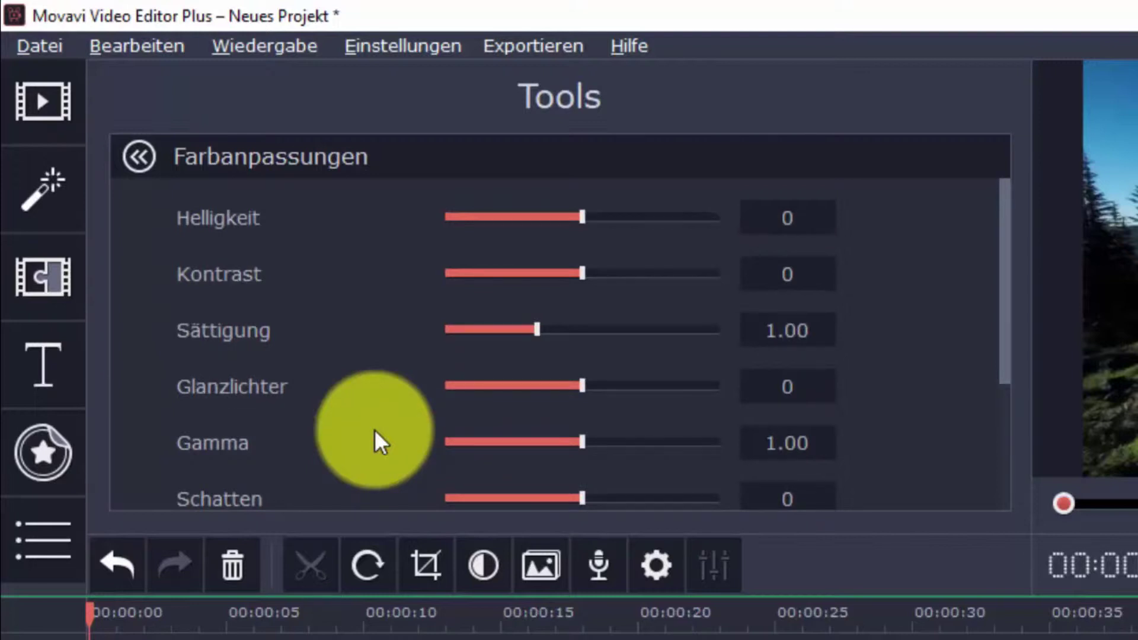
pyautogui.scroll(-3, 374, 431)
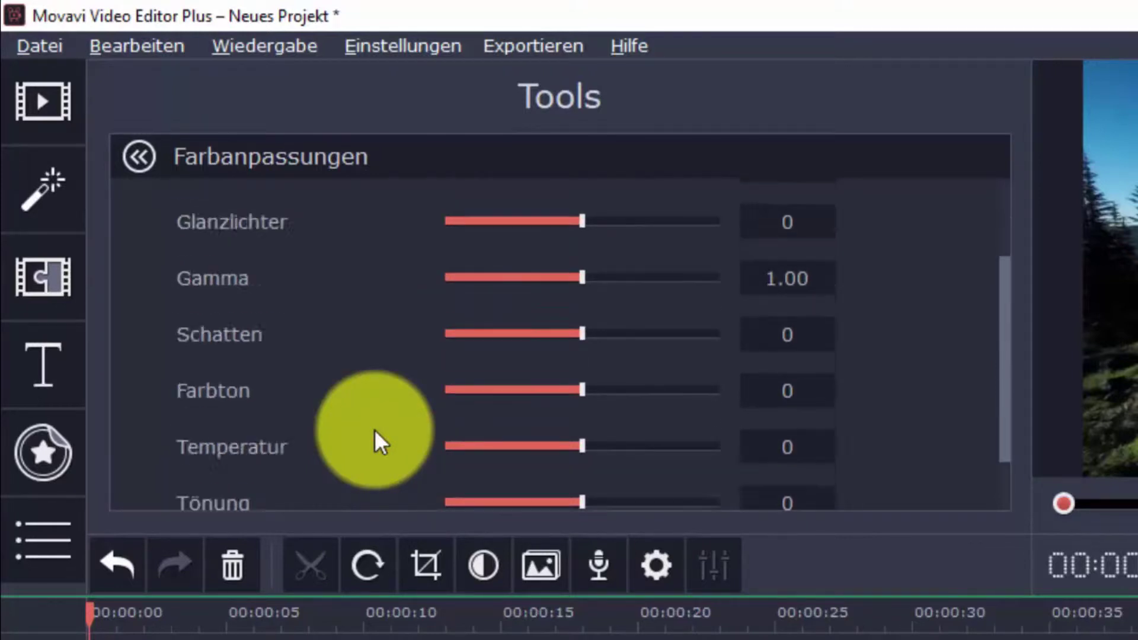
pyautogui.scroll(-2, 374, 431)
pyautogui.scroll(-1, 374, 440)
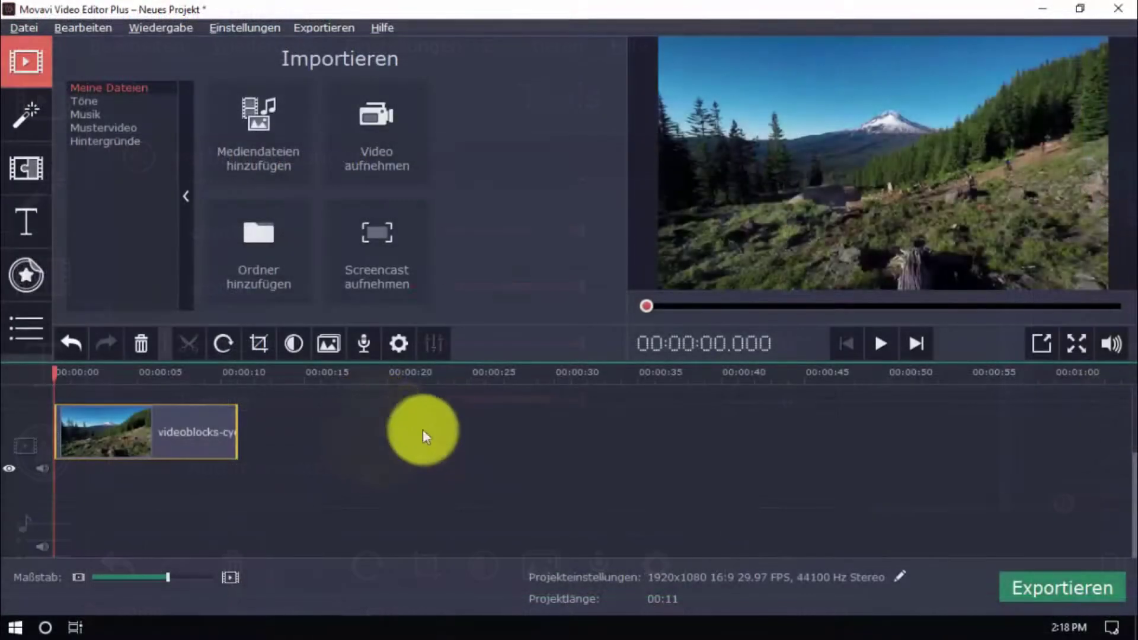
pyautogui.click(400, 349)
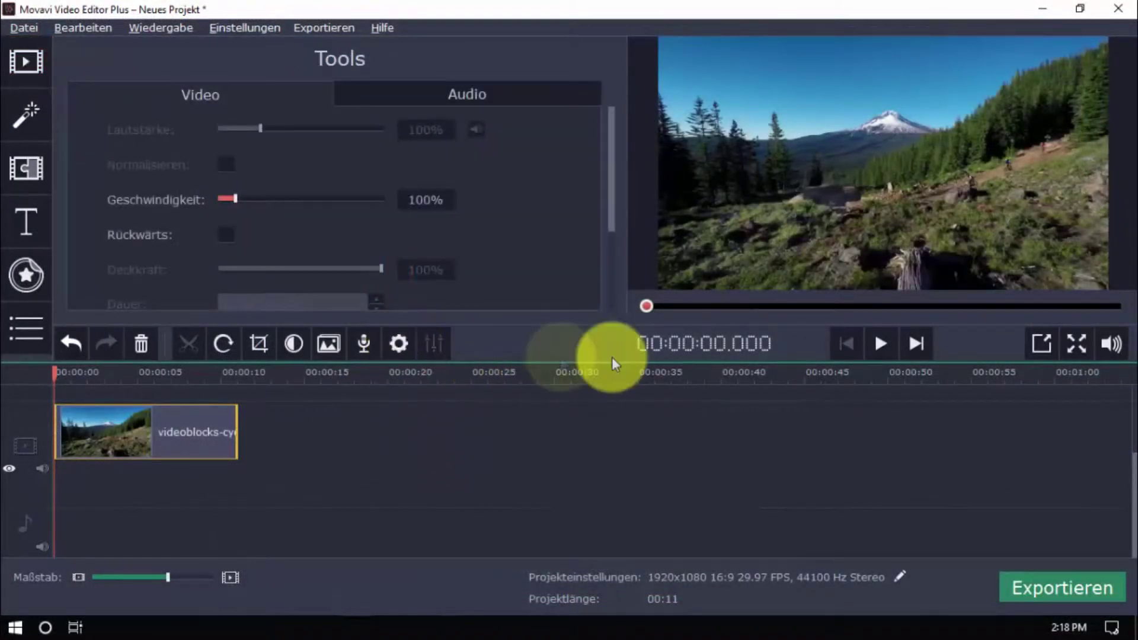
pyautogui.write('200')
pyautogui.click(890, 349)
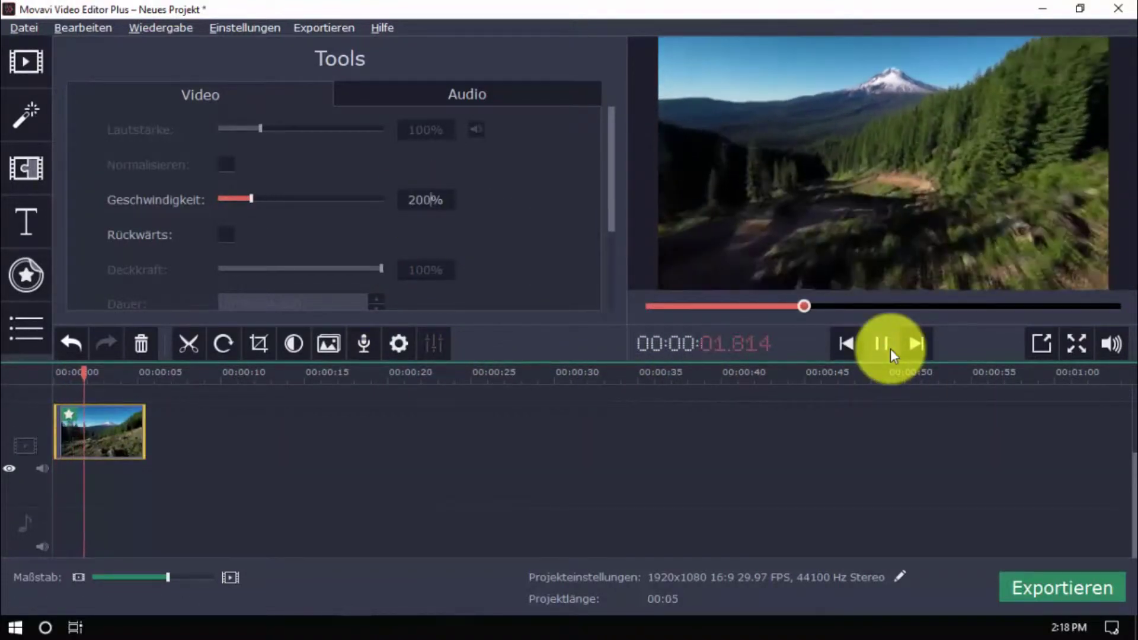
pyautogui.click(419, 199)
pyautogui.write('50')
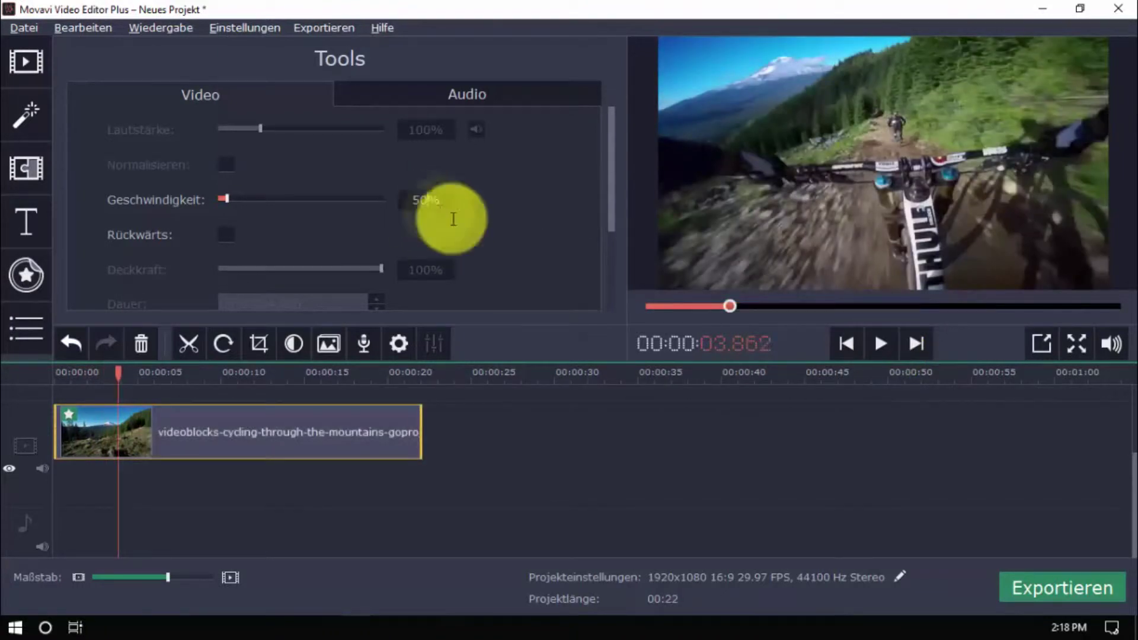
pyautogui.click(881, 345)
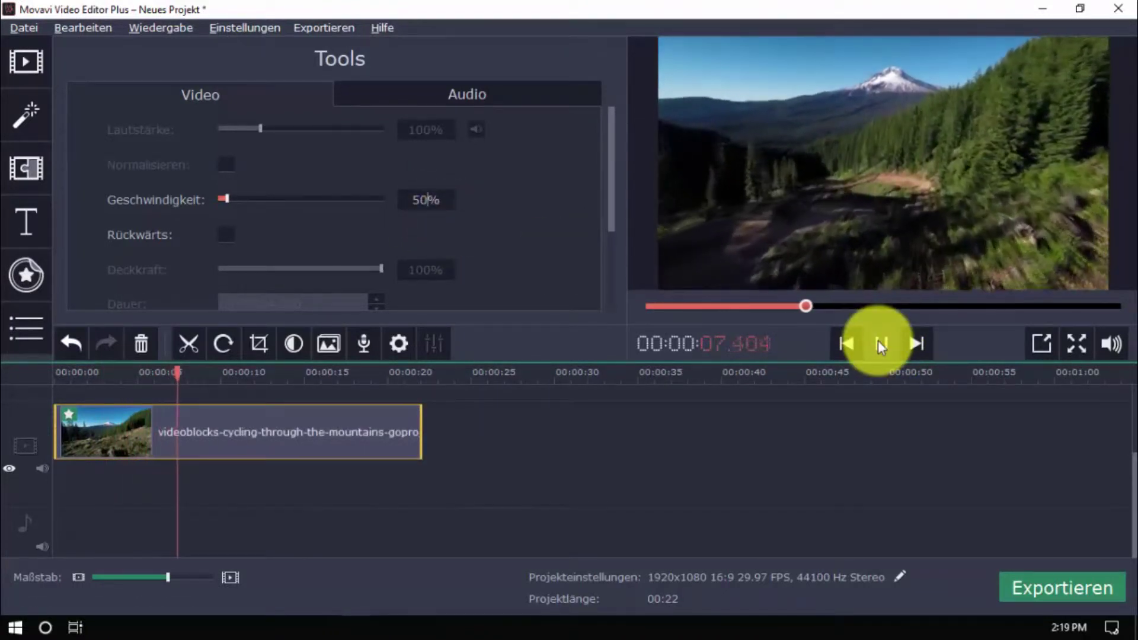
pyautogui.click(226, 234)
pyautogui.click(872, 344)
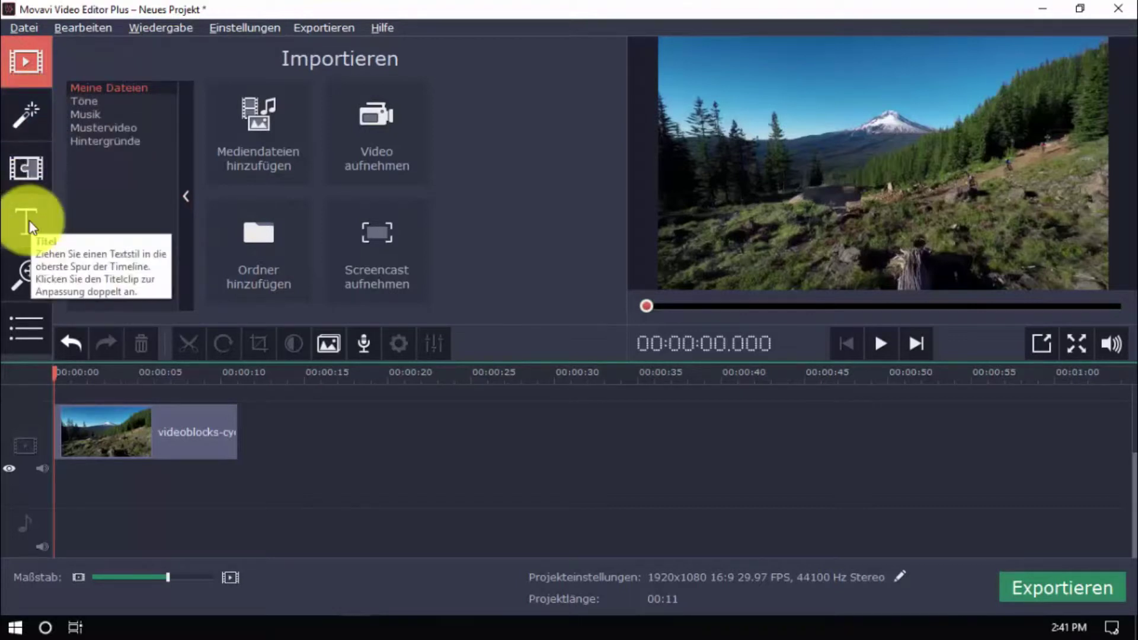
pyautogui.click(29, 344)
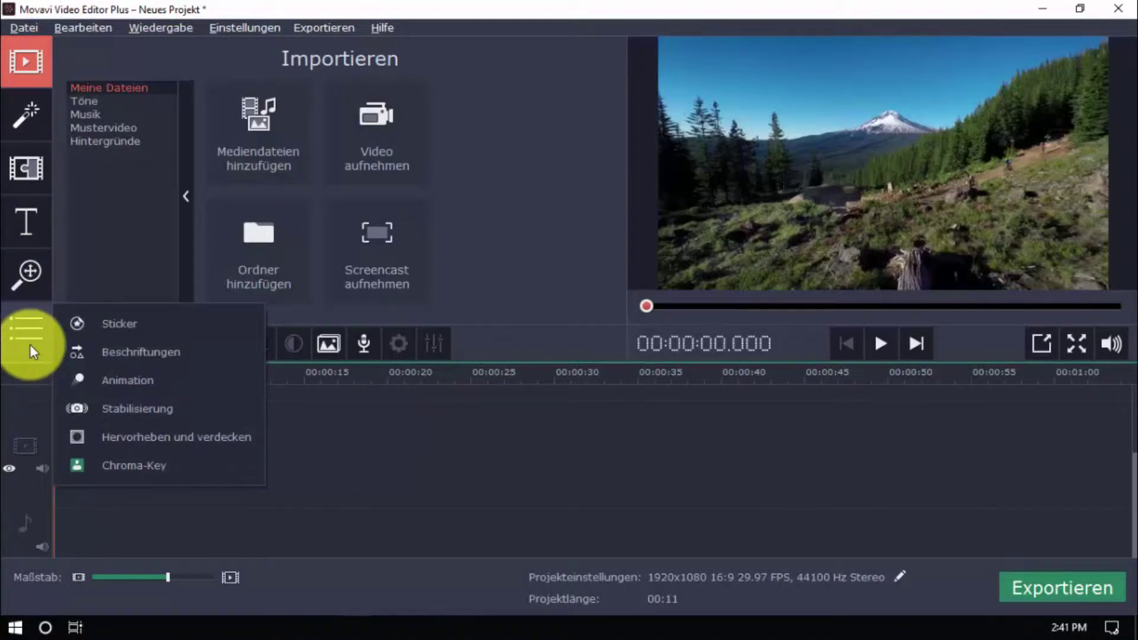
pyautogui.click(106, 269)
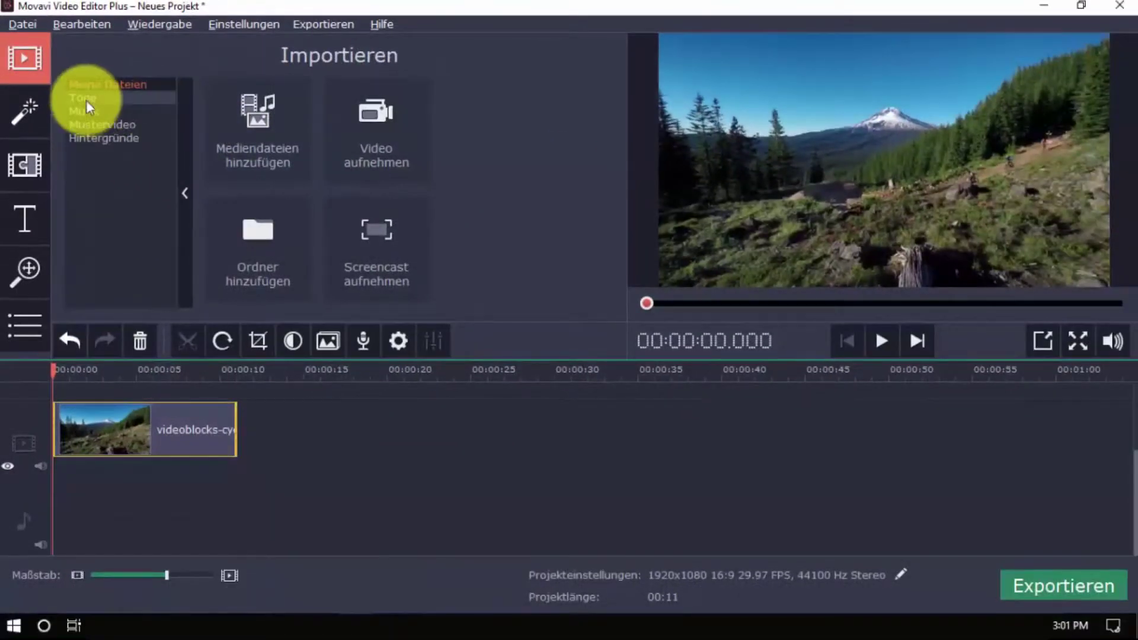
# Step: Add the Cowboy sound effect from Töne to the audio track
pyautogui.click(85, 99)
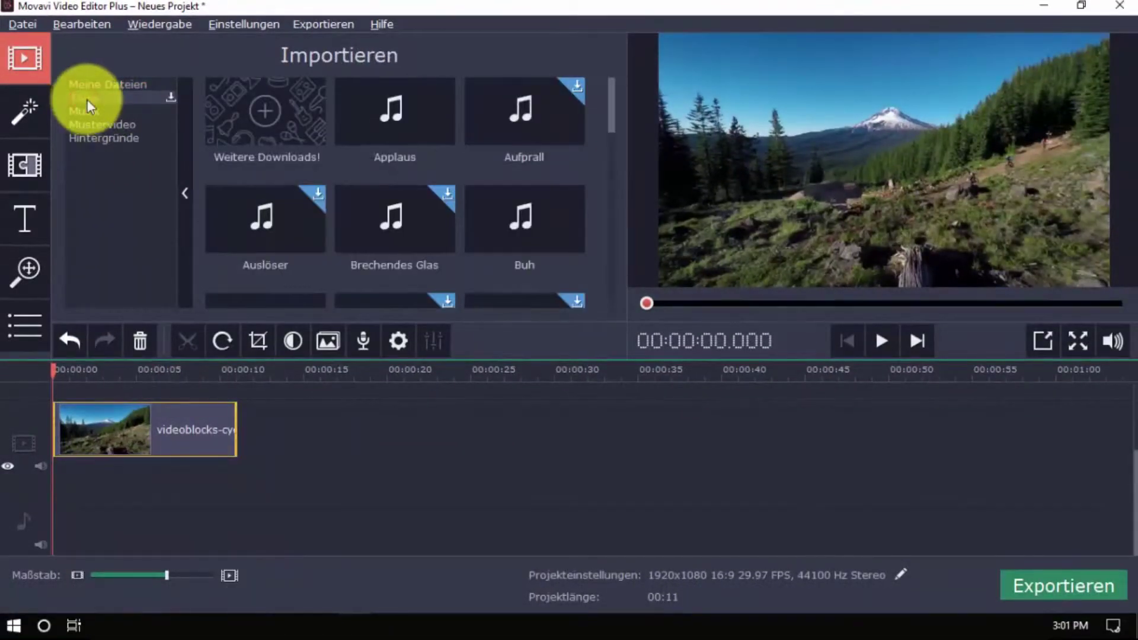
pyautogui.scroll(-2, 302, 195)
pyautogui.click(264, 192)
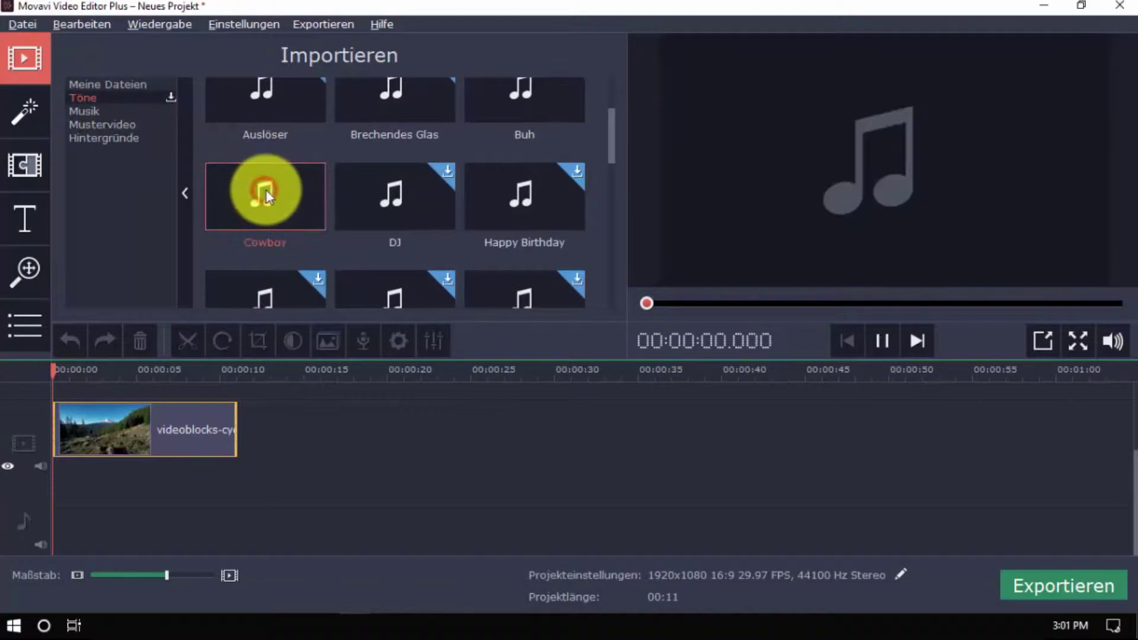
pyautogui.moveTo(266, 191); pyautogui.dragTo(78, 524)
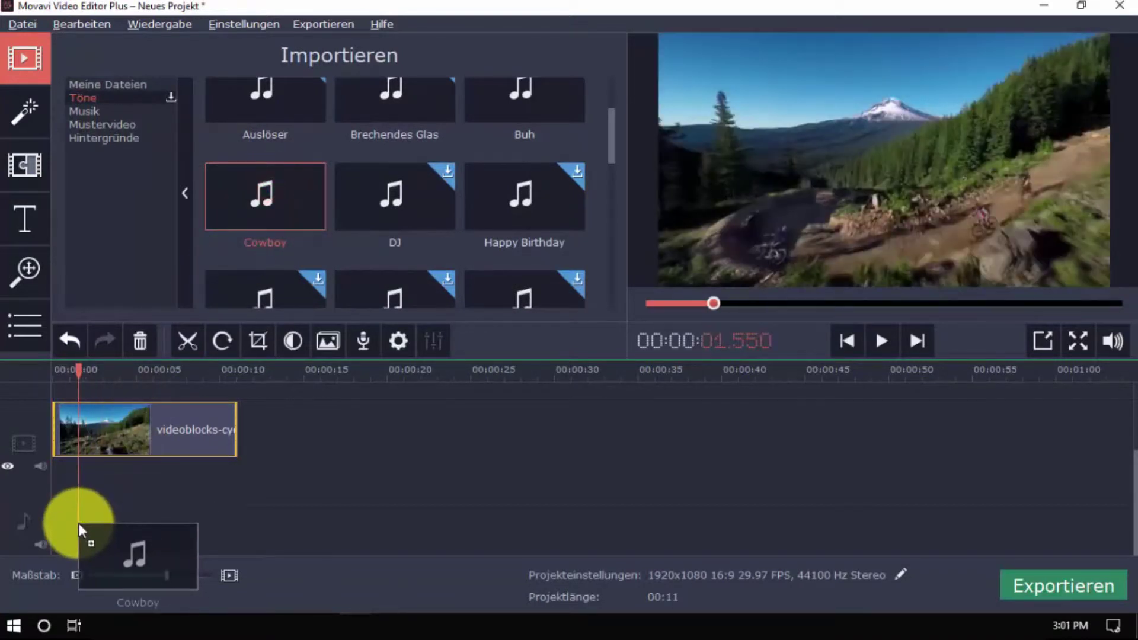
pyautogui.moveTo(78, 524); pyautogui.dragTo(78, 523)
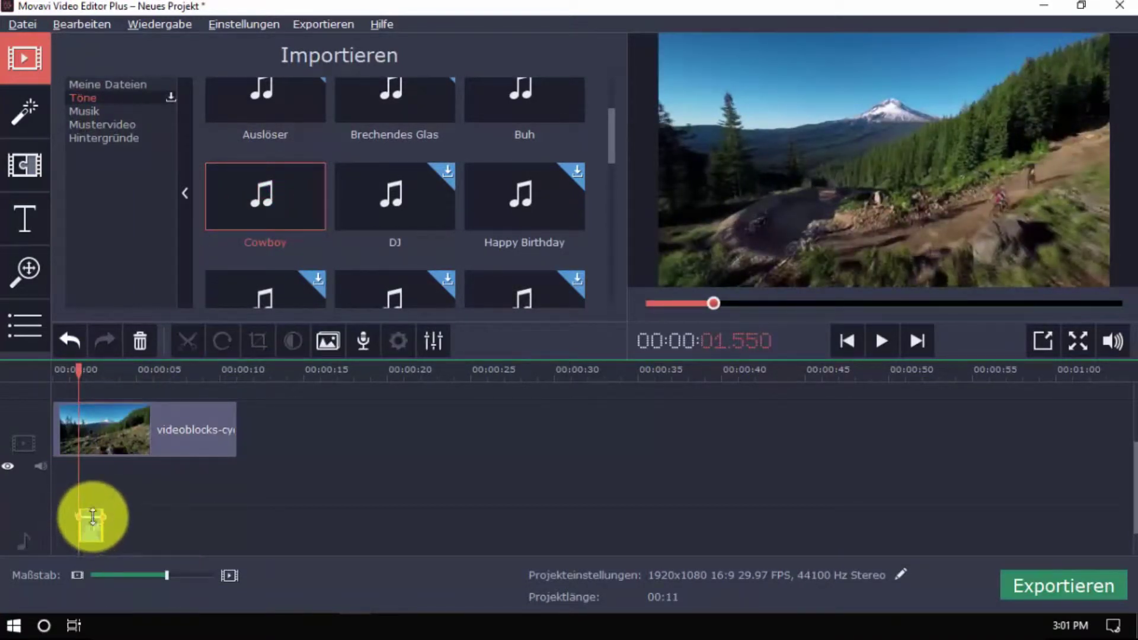
# Step: Add the Freier Geist music under the bike clip and play the project
pyautogui.click(84, 111)
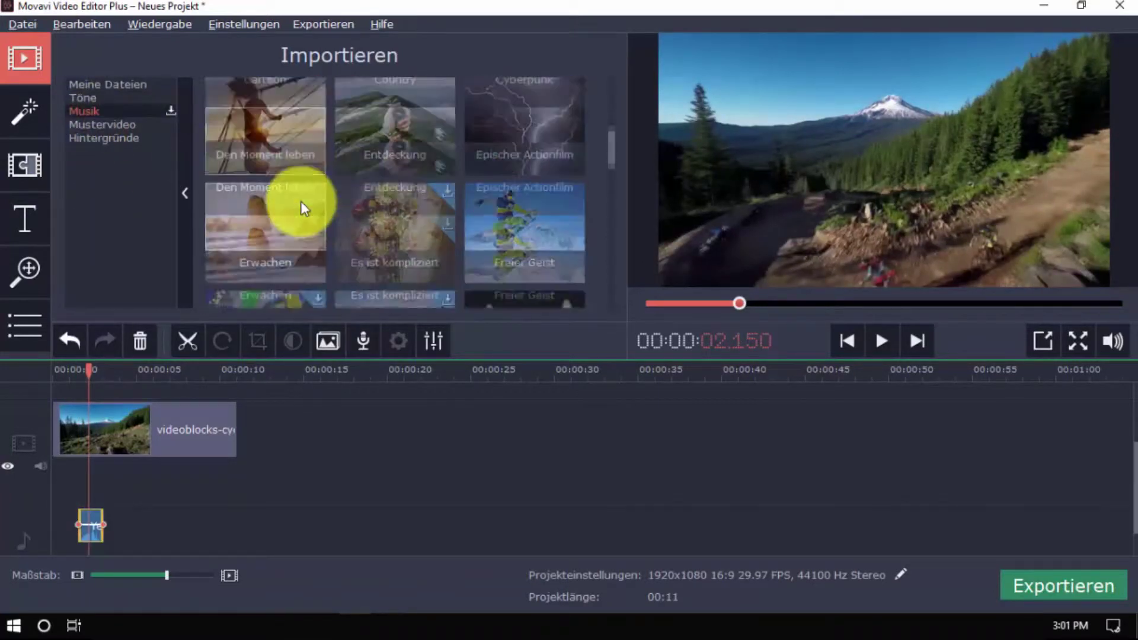
pyautogui.moveTo(525, 151); pyautogui.dragTo(138, 511)
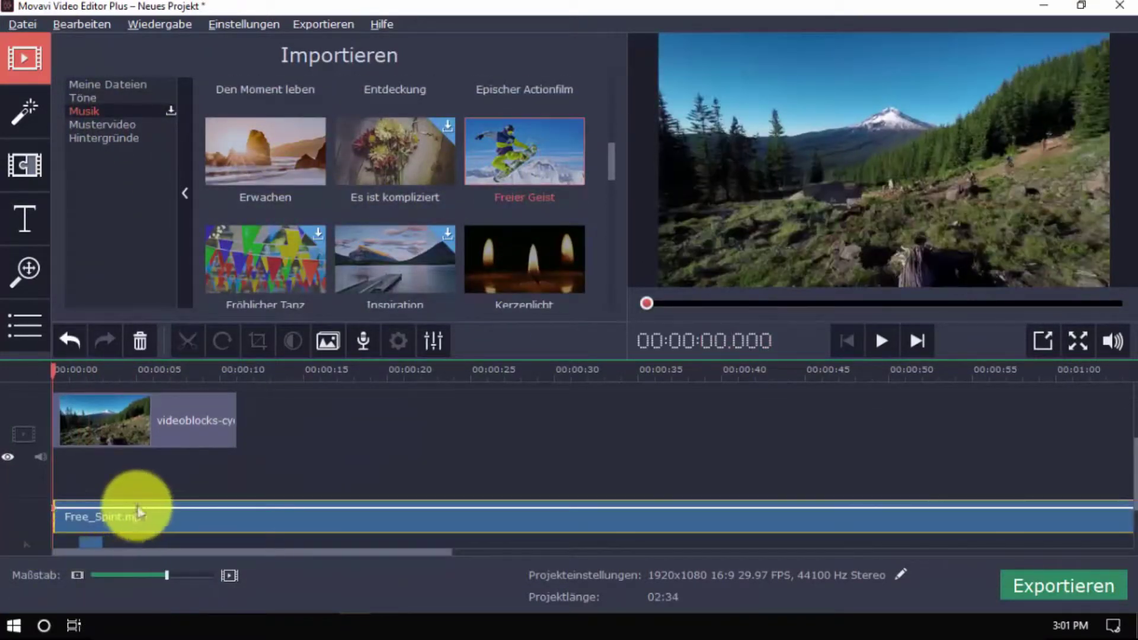
pyautogui.press('space')
pyautogui.click(72, 369)
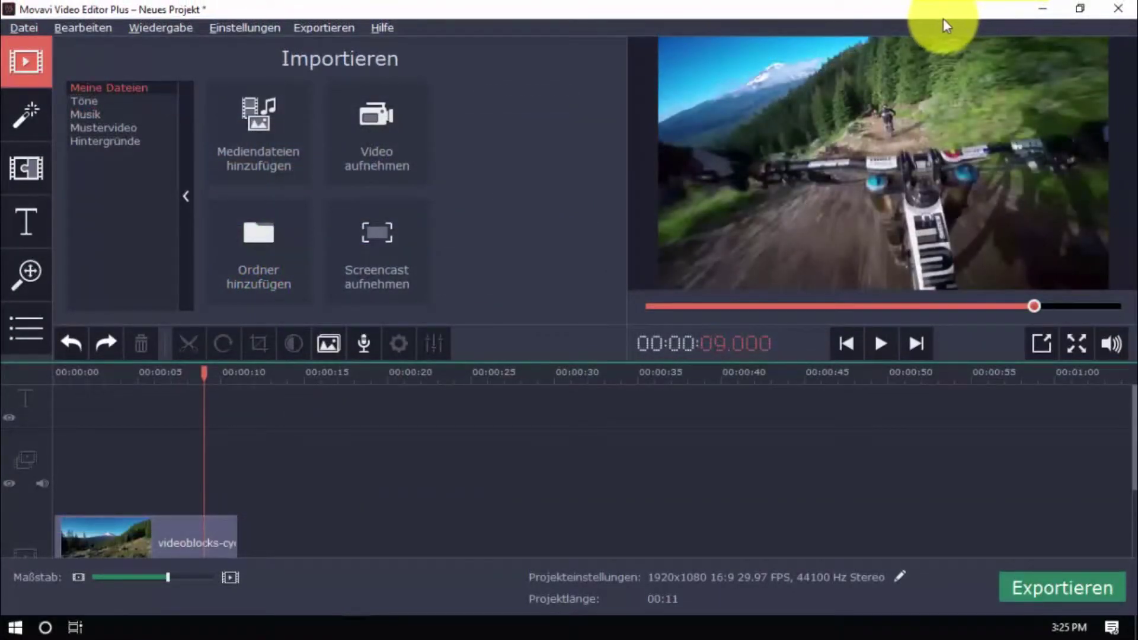
# Step: Overlay the Kamera sample video on the bike clip as picture-in-picture, then play it
pyautogui.click(129, 129)
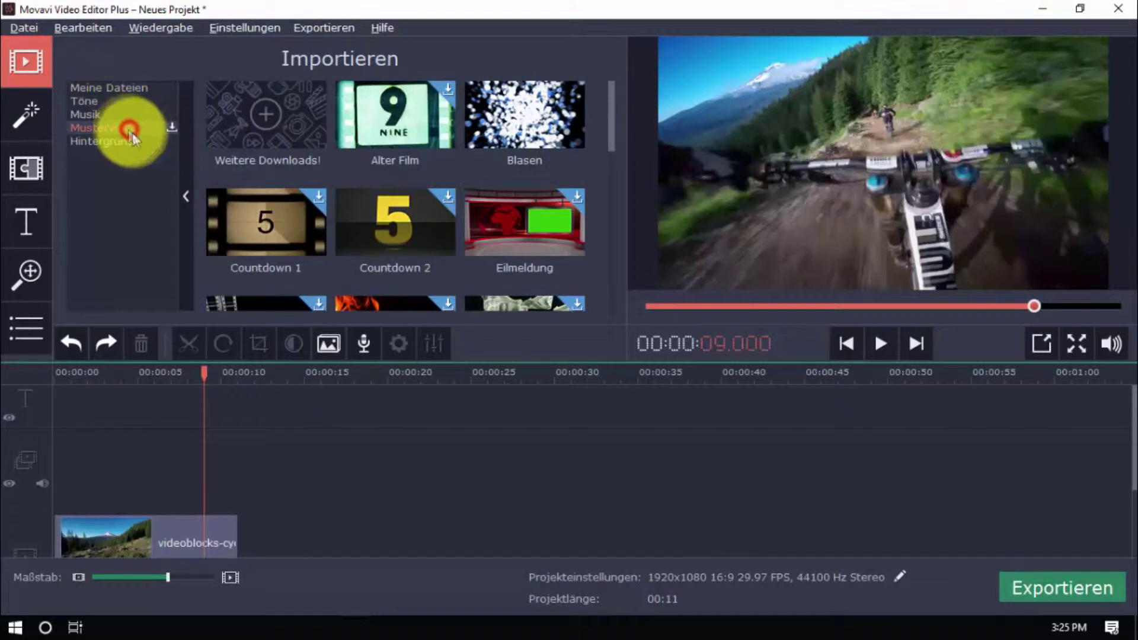
pyautogui.scroll(-4, 353, 220)
pyautogui.click(272, 191)
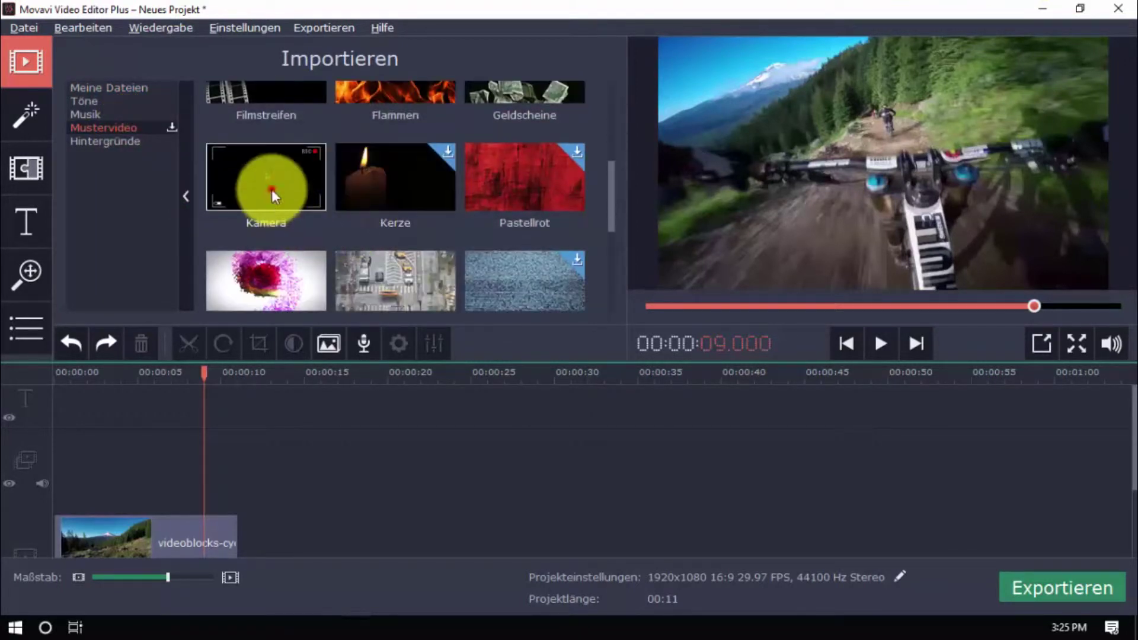
pyautogui.moveTo(272, 190); pyautogui.dragTo(102, 449)
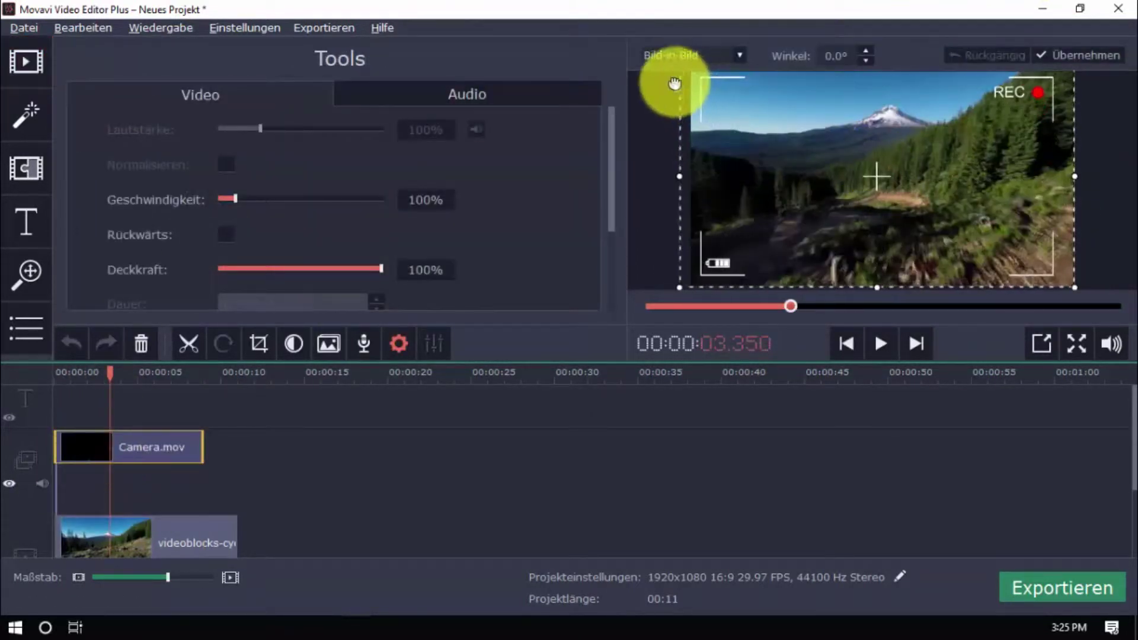
pyautogui.click(878, 345)
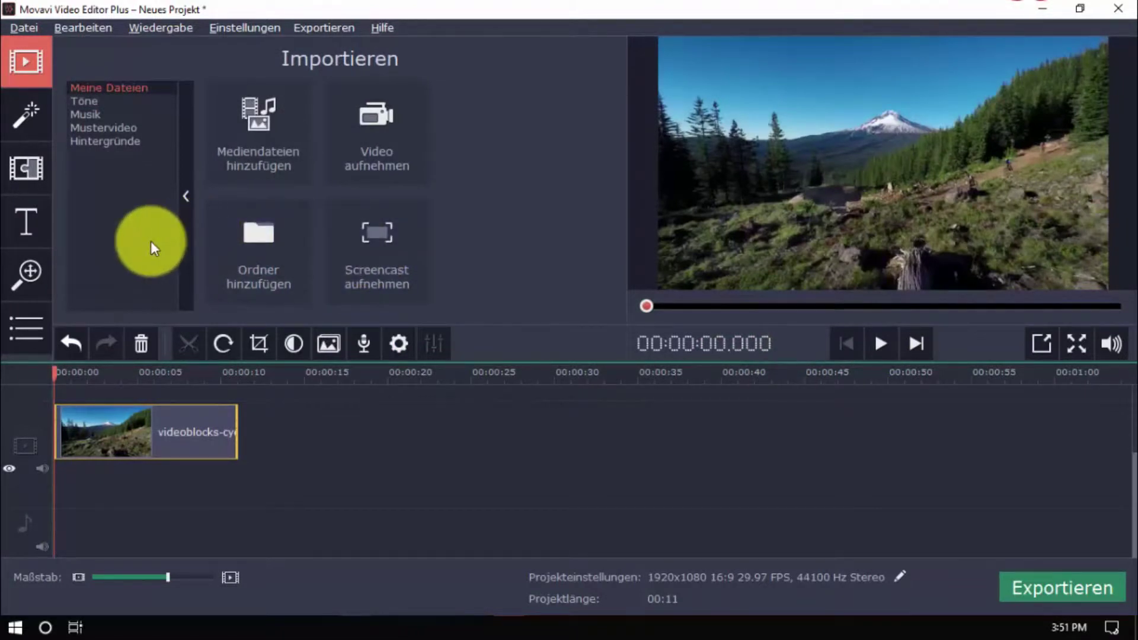
# Step: Try the Lichteinfälle 2 light-leak filter on the bike clip, then undo it
pyautogui.click(34, 118)
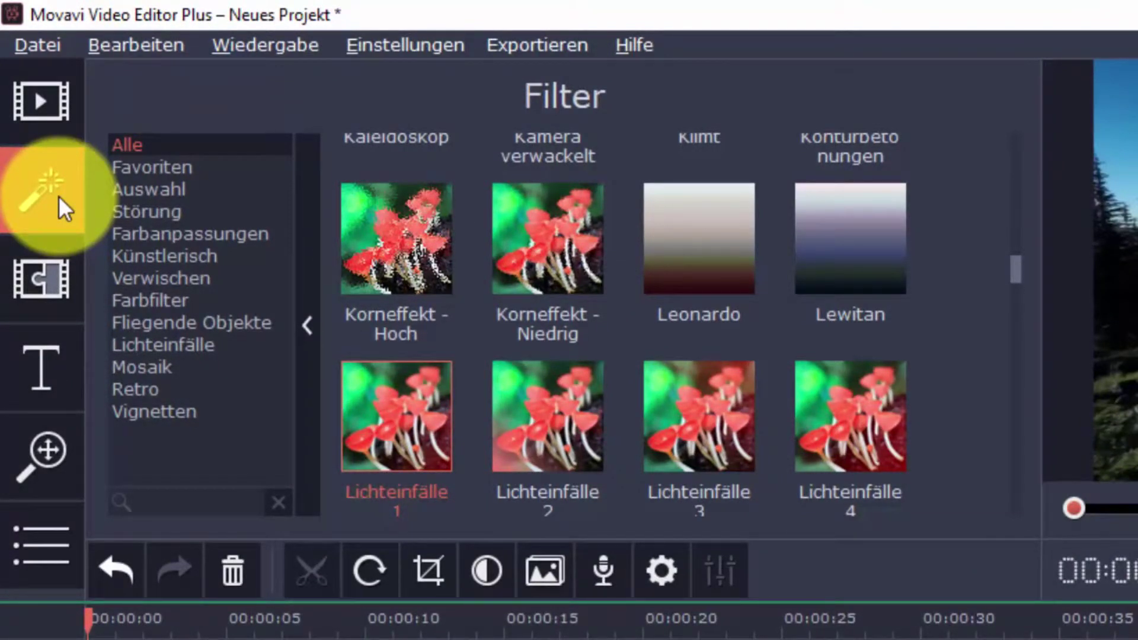
pyautogui.click(184, 352)
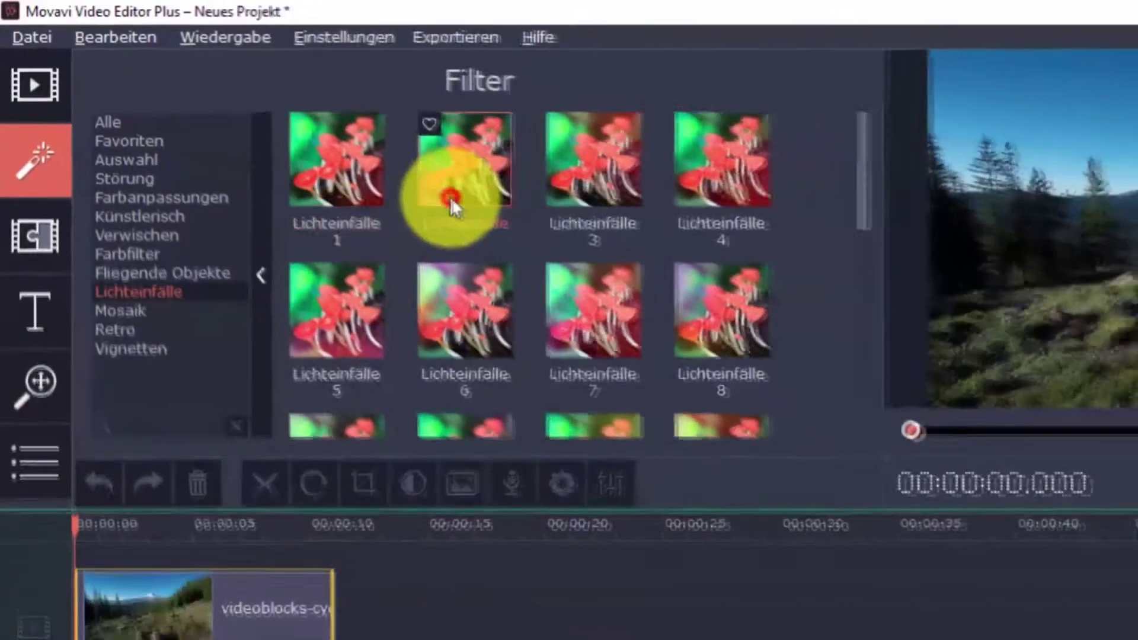
pyautogui.click(556, 211)
pyautogui.moveTo(426, 160); pyautogui.dragTo(151, 422)
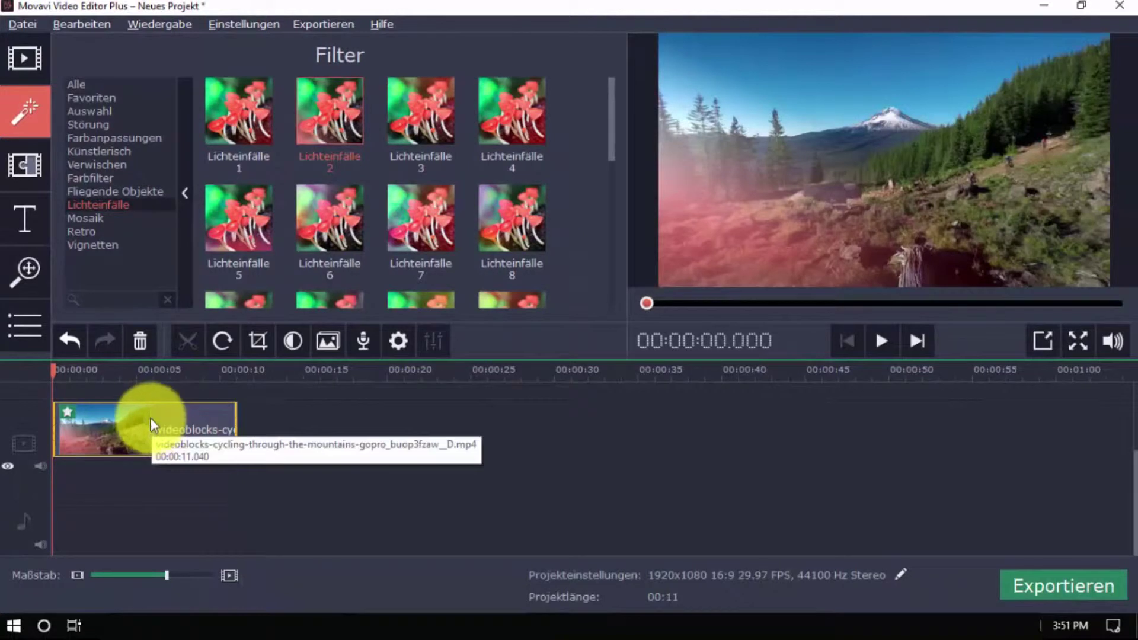
pyautogui.click(70, 342)
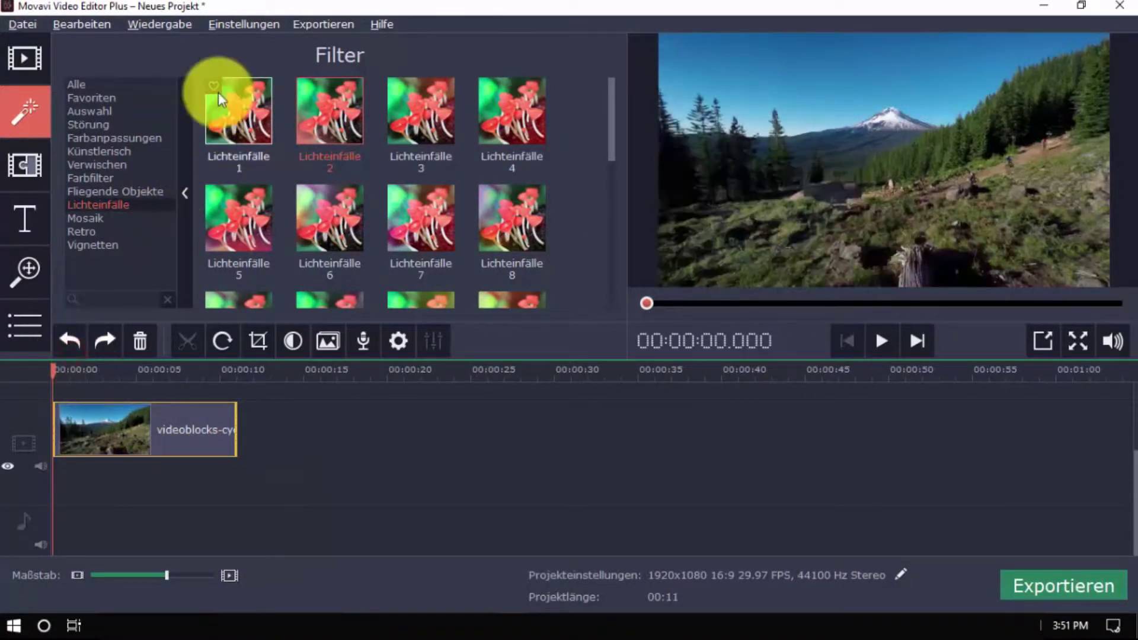
# Step: Apply the Lichteinfälle 1 filter to the bike clip and play it back
pyautogui.click(249, 107)
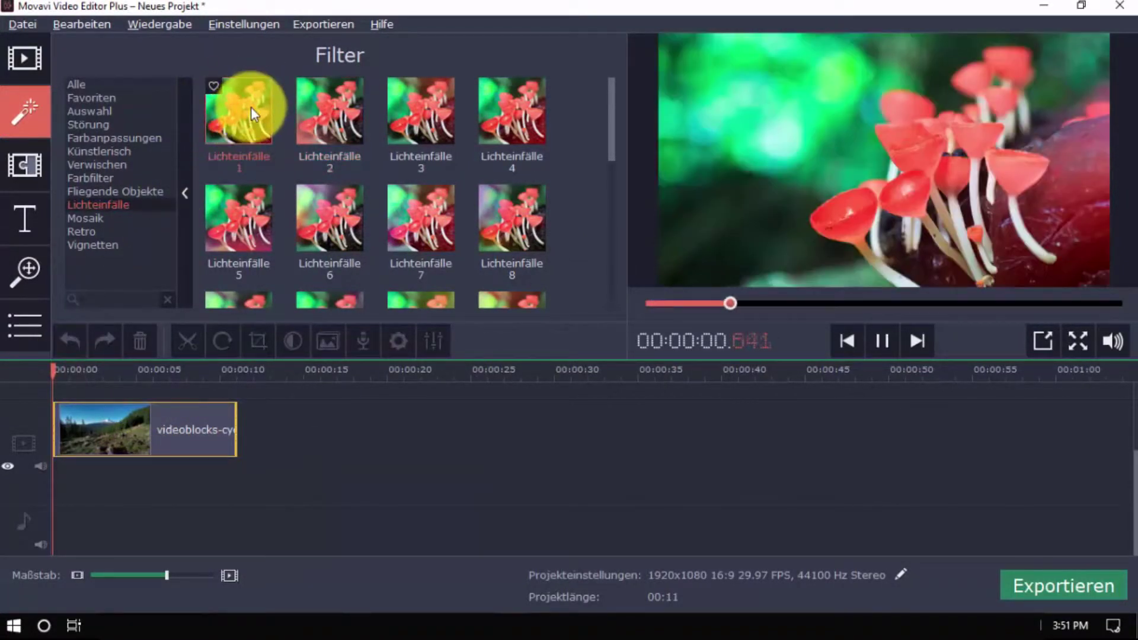
pyautogui.moveTo(252, 106); pyautogui.dragTo(146, 430)
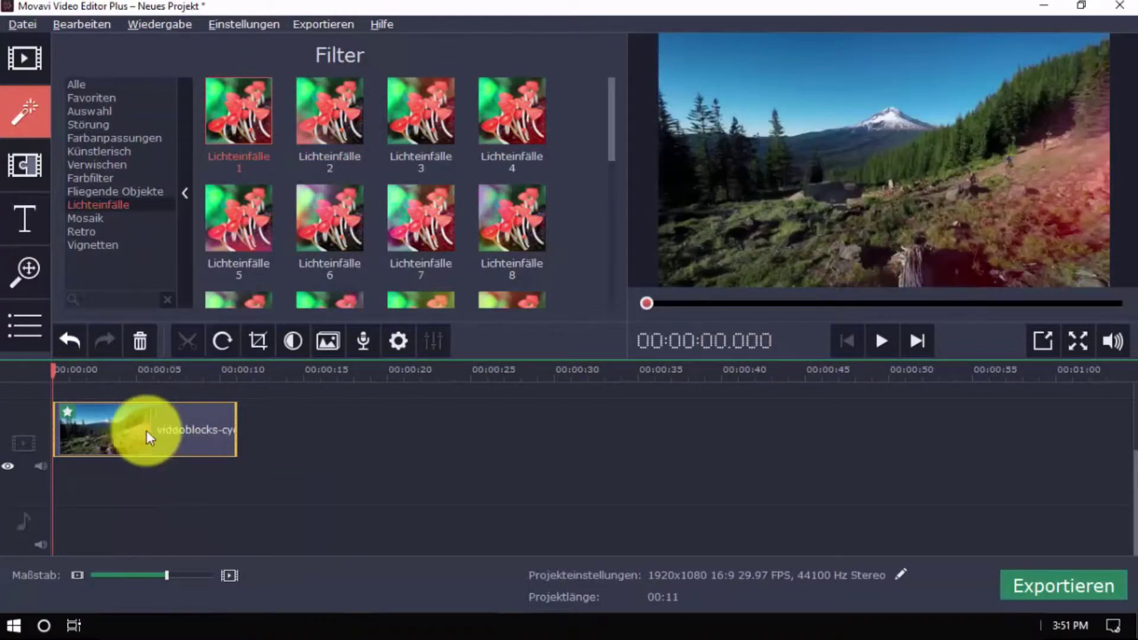
pyautogui.click(883, 342)
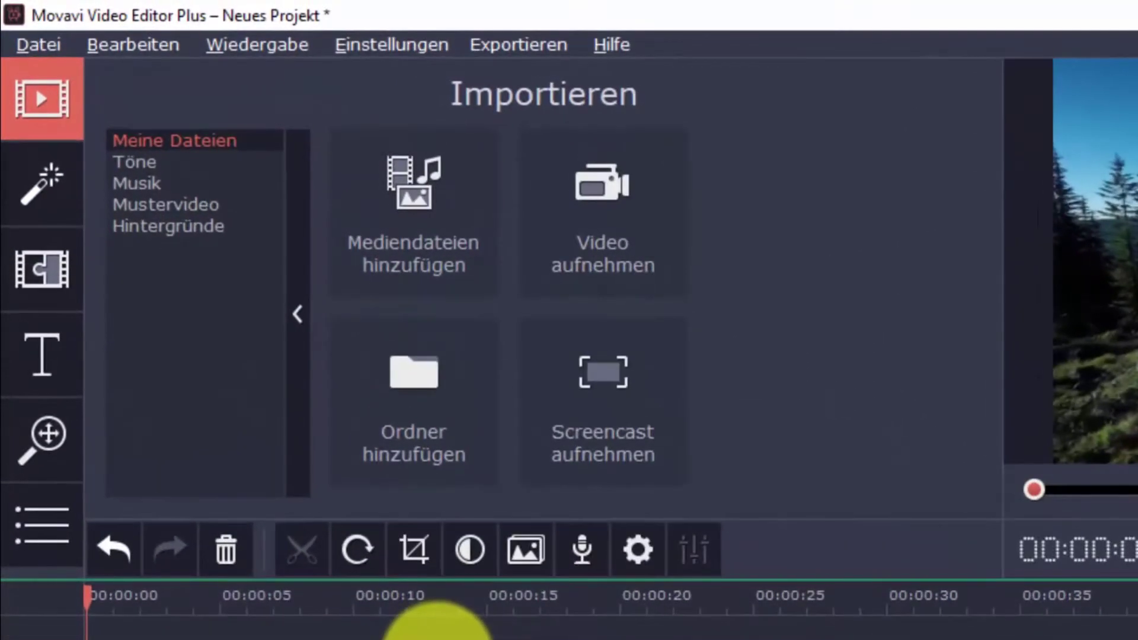
# Step: Try Ken Burns - weich at the clip cut, then use the Linse transition and play it
pyautogui.click(46, 274)
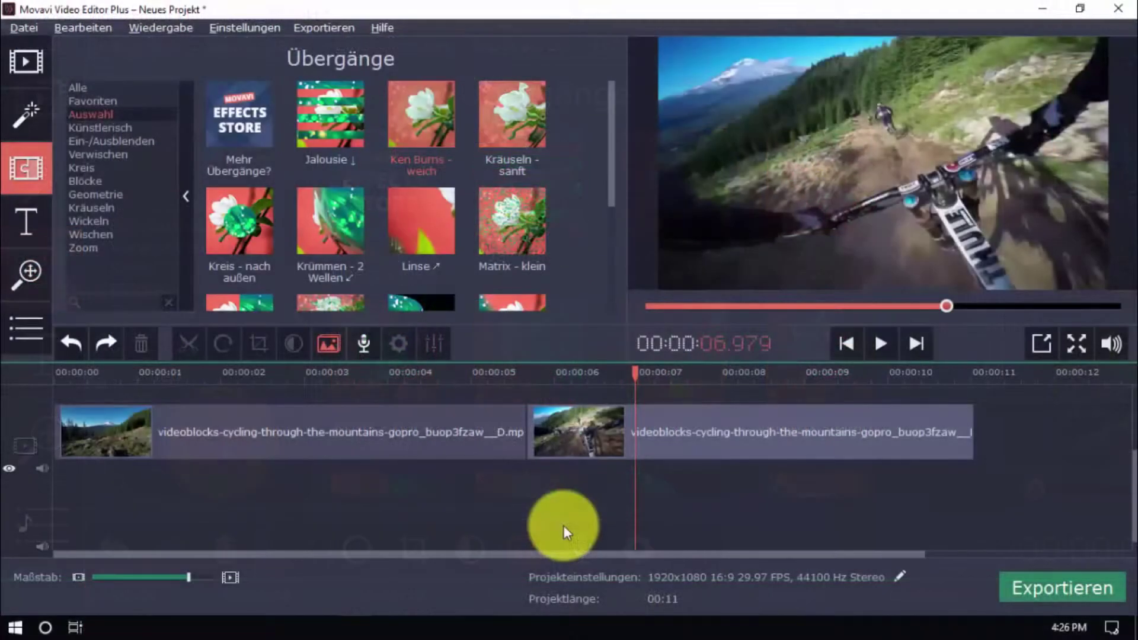
pyautogui.click(417, 111)
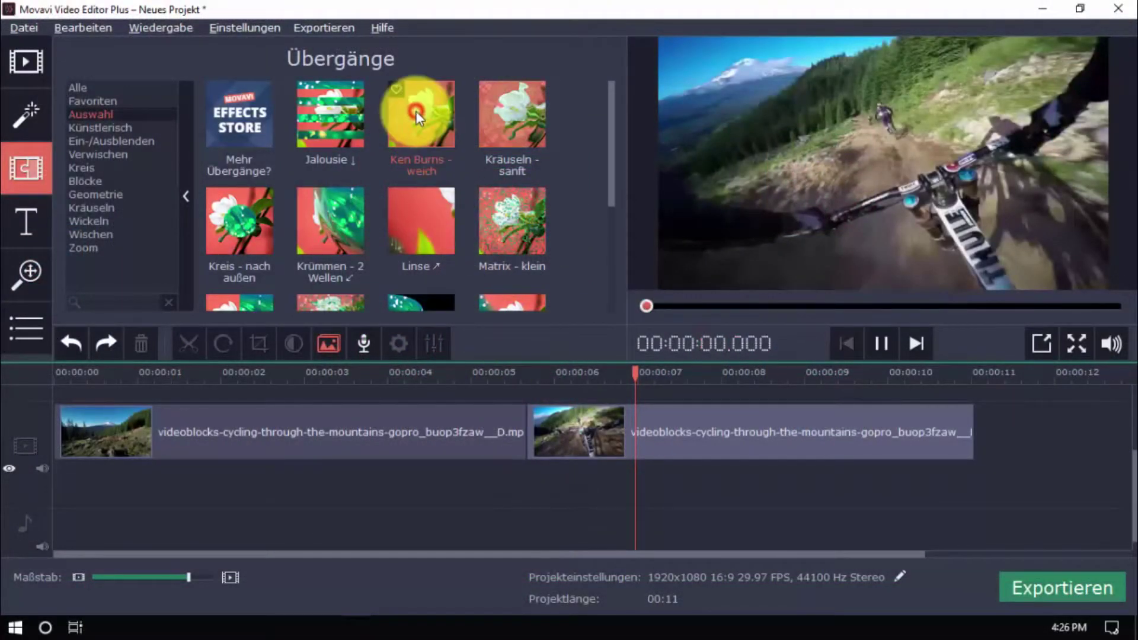
pyautogui.moveTo(416, 112); pyautogui.dragTo(521, 440)
pyautogui.click(406, 373)
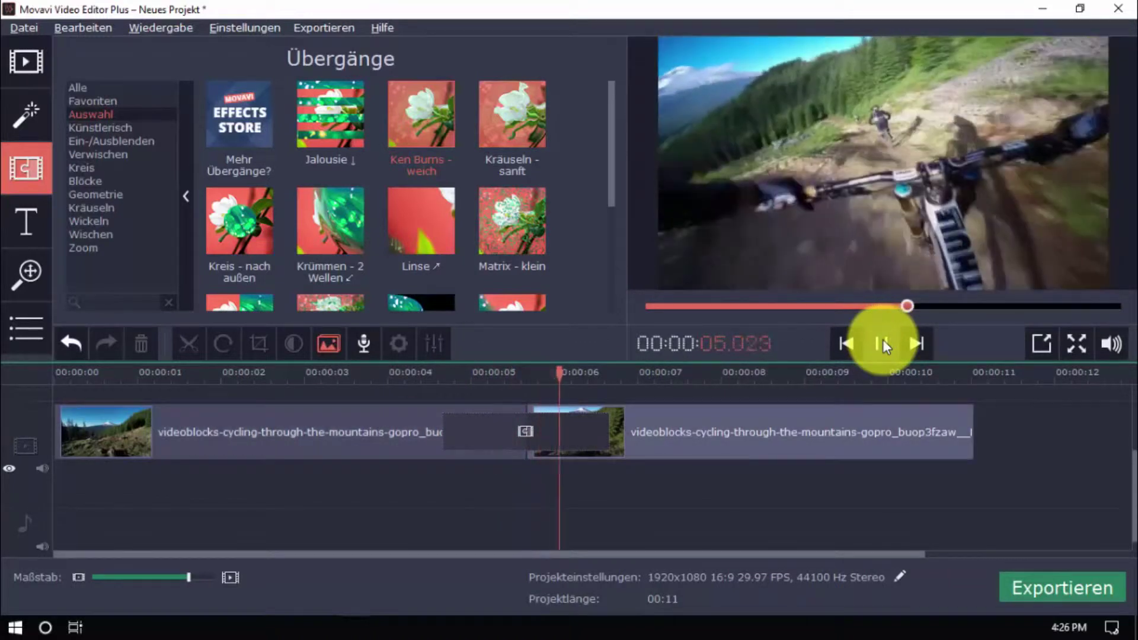
pyautogui.click(881, 345)
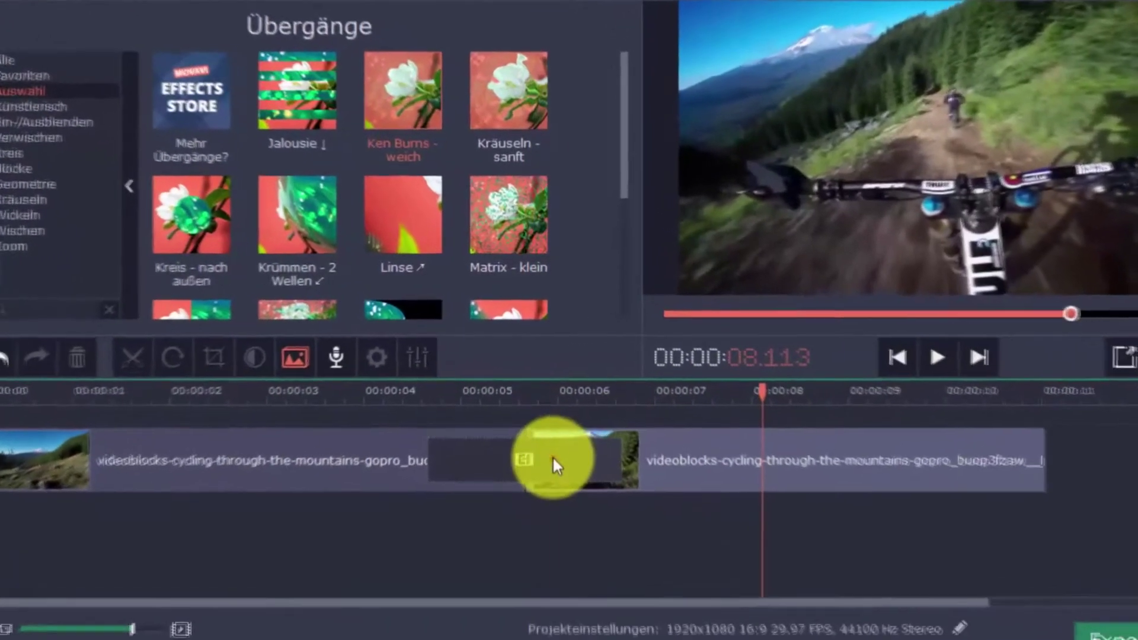
pyautogui.doubleClick(553, 465)
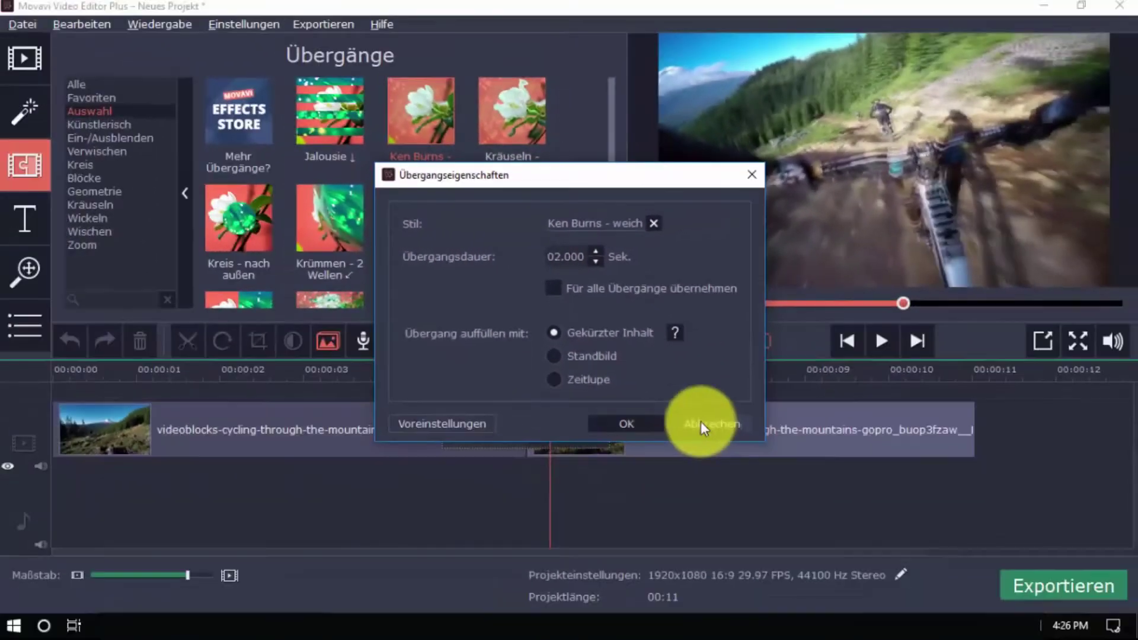
pyautogui.click(701, 422)
pyautogui.moveTo(421, 218); pyautogui.dragTo(516, 436)
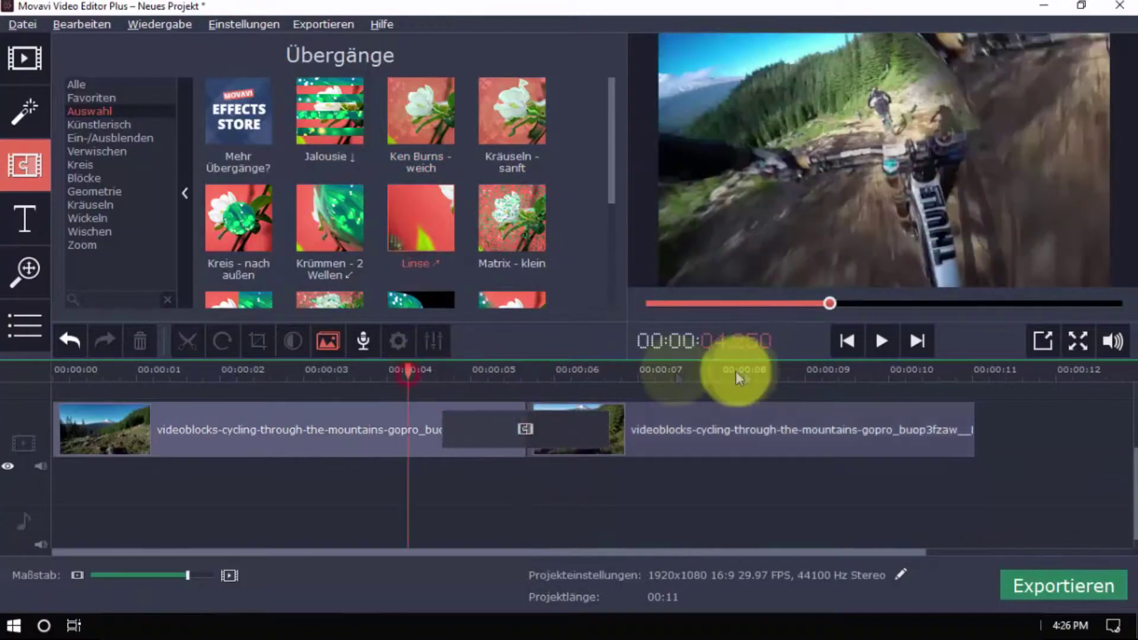
pyautogui.click(881, 341)
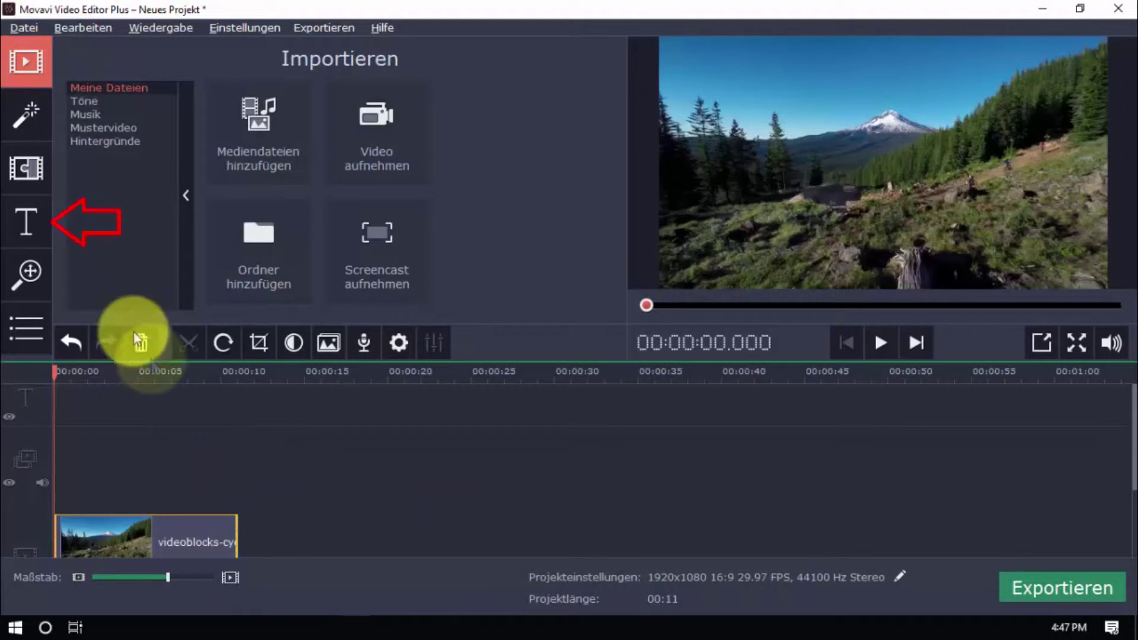
# Step: Add an Einfache Linie title with subtitle 'BITTE AUF LIKE KLICKEN UND ABONNIEREN' and play it
pyautogui.click(21, 228)
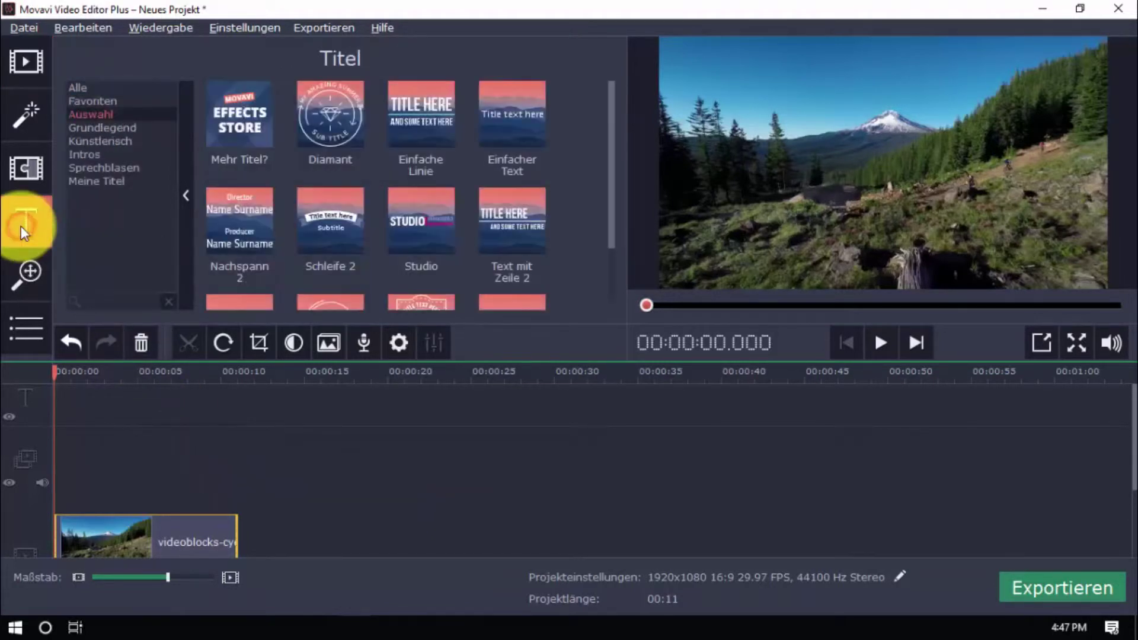
pyautogui.moveTo(418, 114)
pyautogui.mouseDown()
pyautogui.moveTo(72, 405)
pyautogui.moveTo(107, 412)
pyautogui.mouseUp()
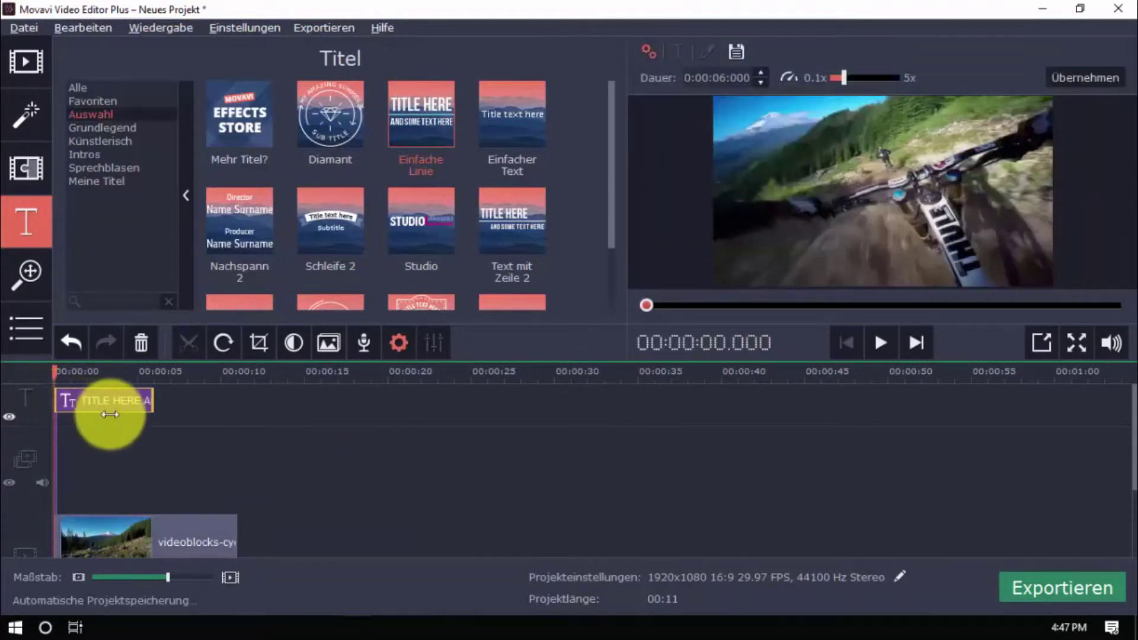
pyautogui.write('BITTE AUF LIKE KLICKEN UND ABONNIEREN')
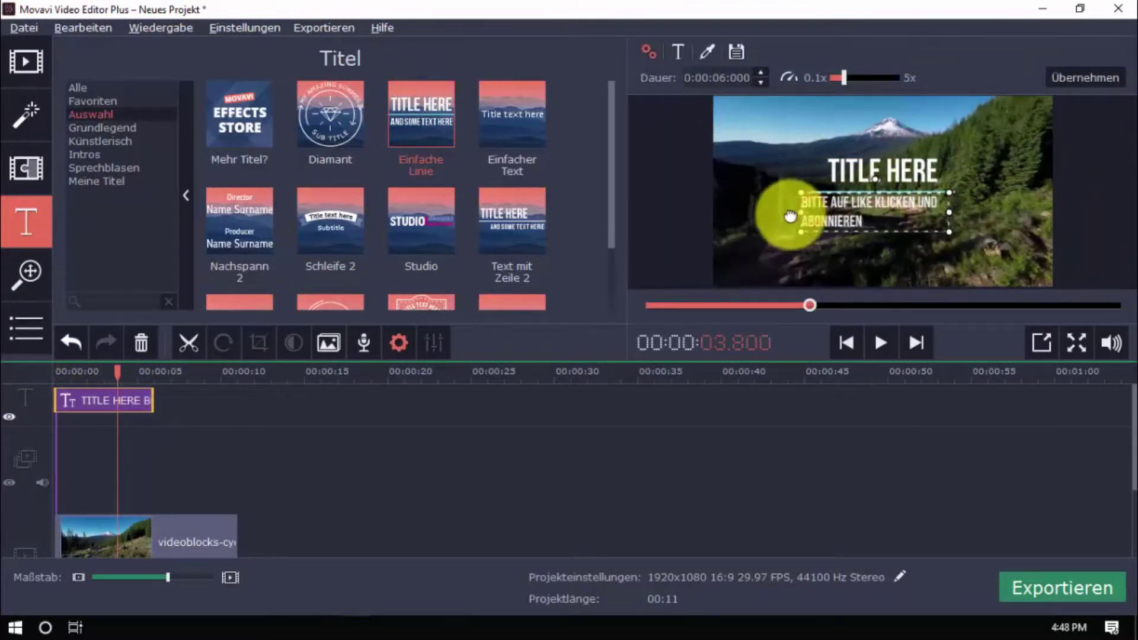
pyautogui.moveTo(112, 378); pyautogui.dragTo(18, 371)
pyautogui.click(883, 356)
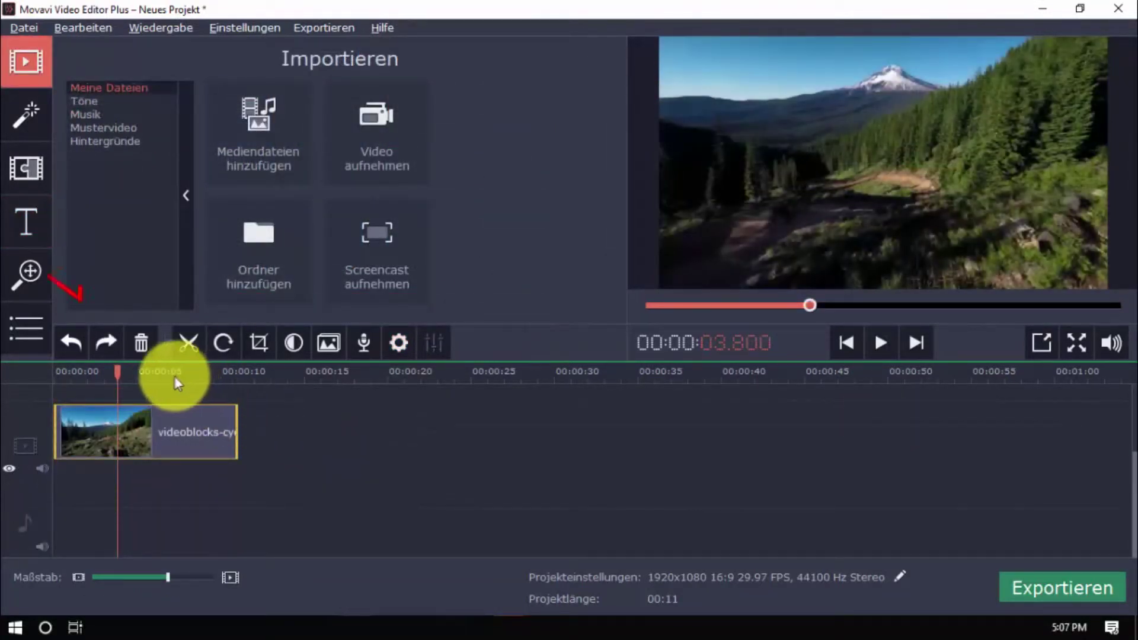
# Step: Apply the Einzoomen pan-and-zoom effect to the bike clip and play it back
pyautogui.click(18, 268)
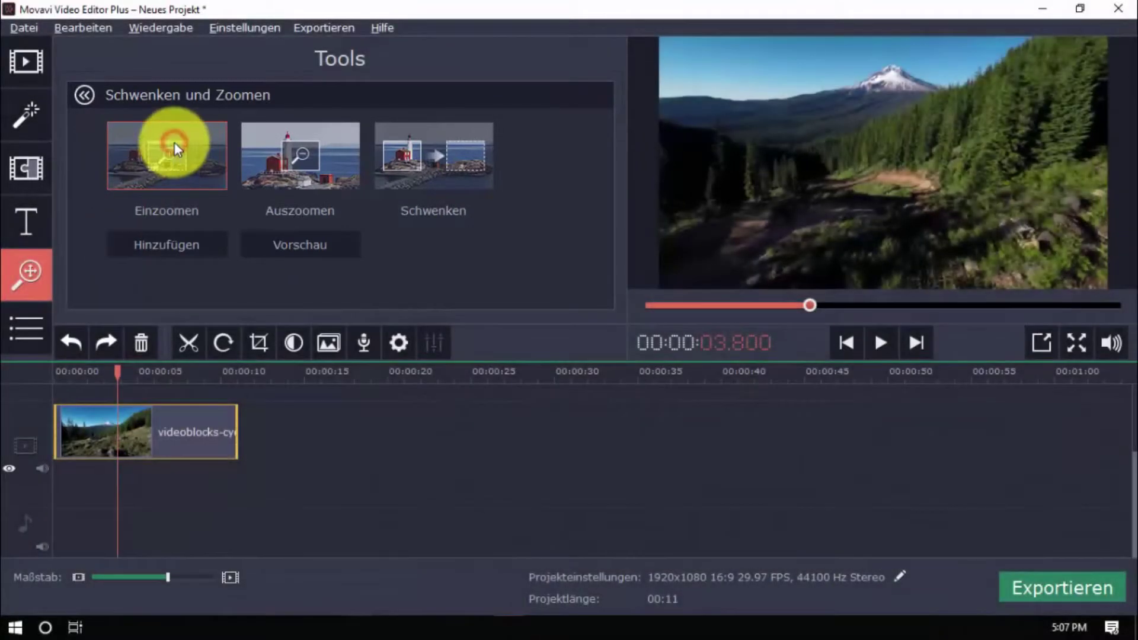
pyautogui.click(170, 250)
pyautogui.click(101, 373)
pyautogui.click(881, 344)
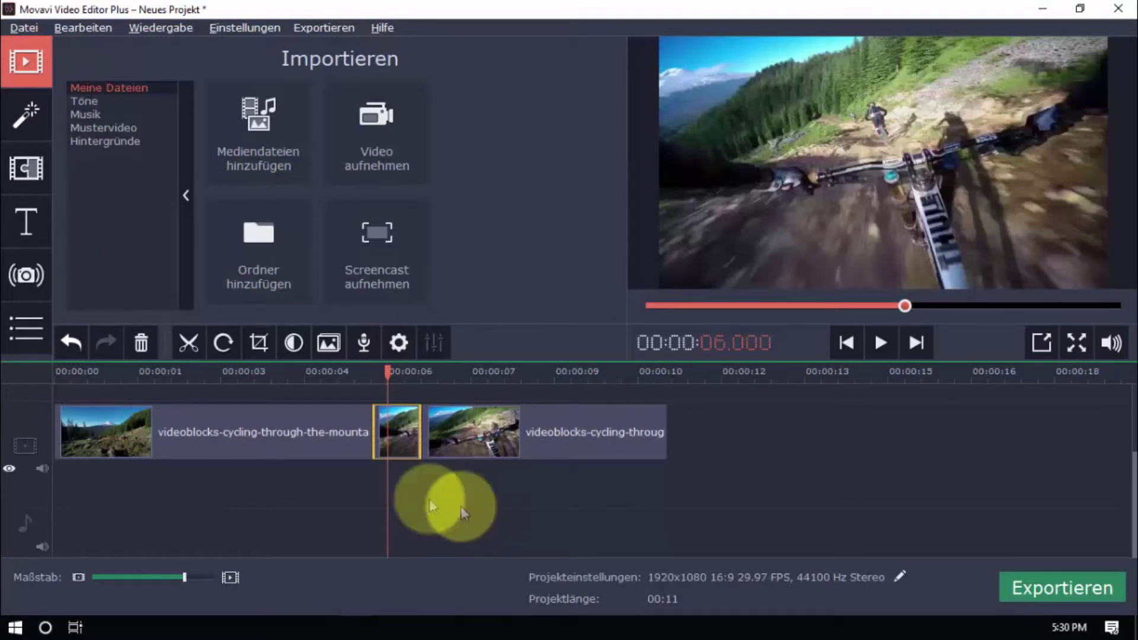
# Step: Stabilise the short middle clip with accuracy 15 and shakiness 5, then preview it
pyautogui.click(29, 271)
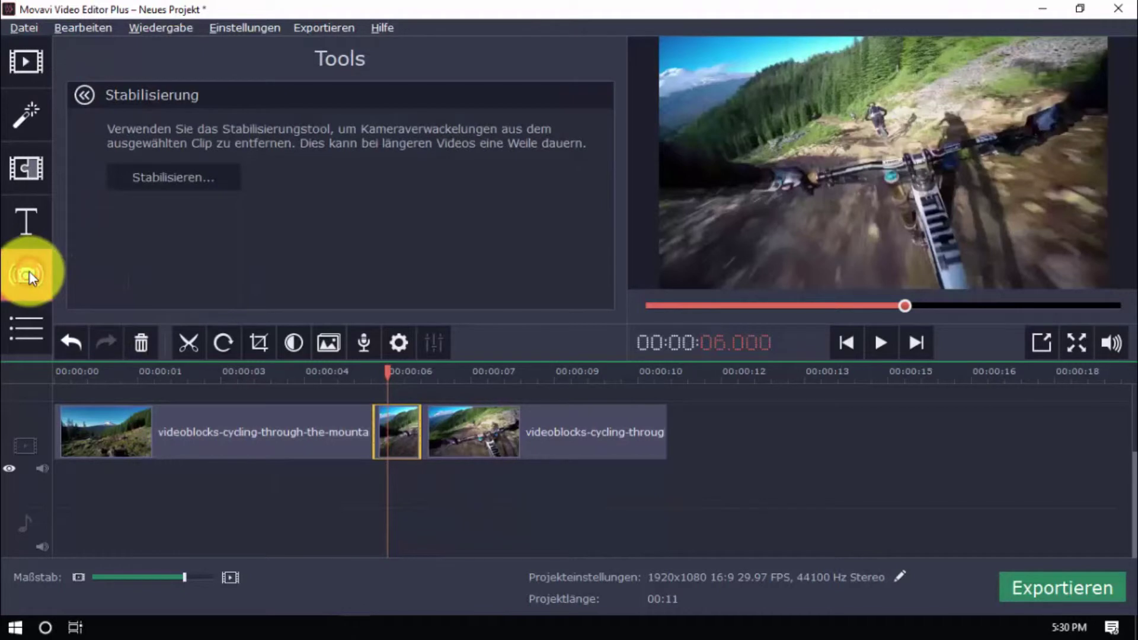
pyautogui.click(413, 428)
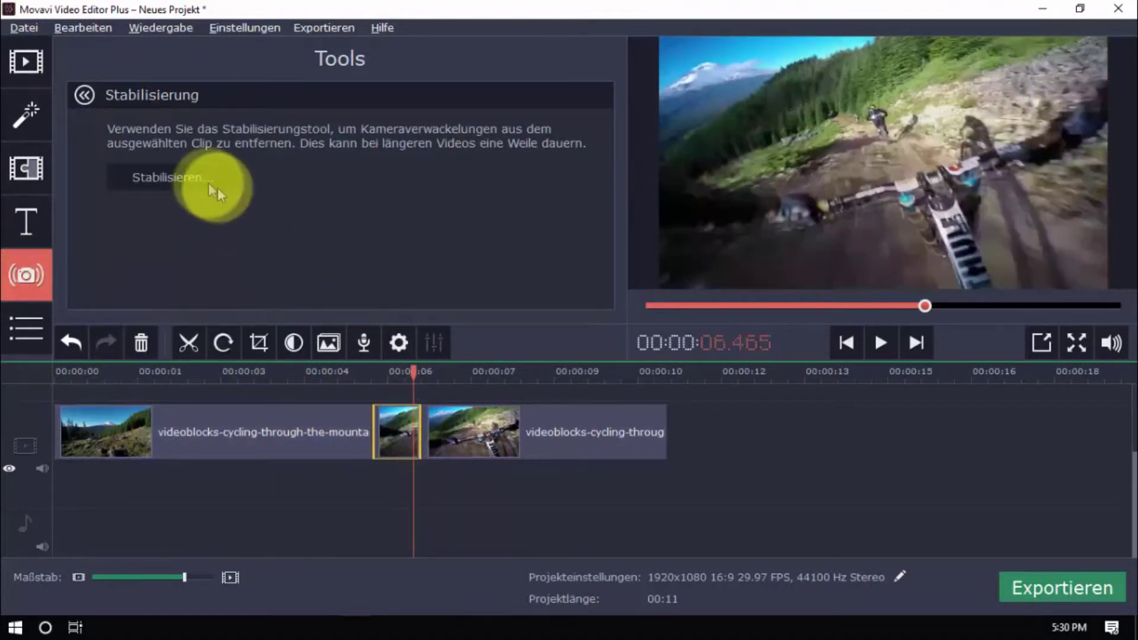
pyautogui.click(192, 175)
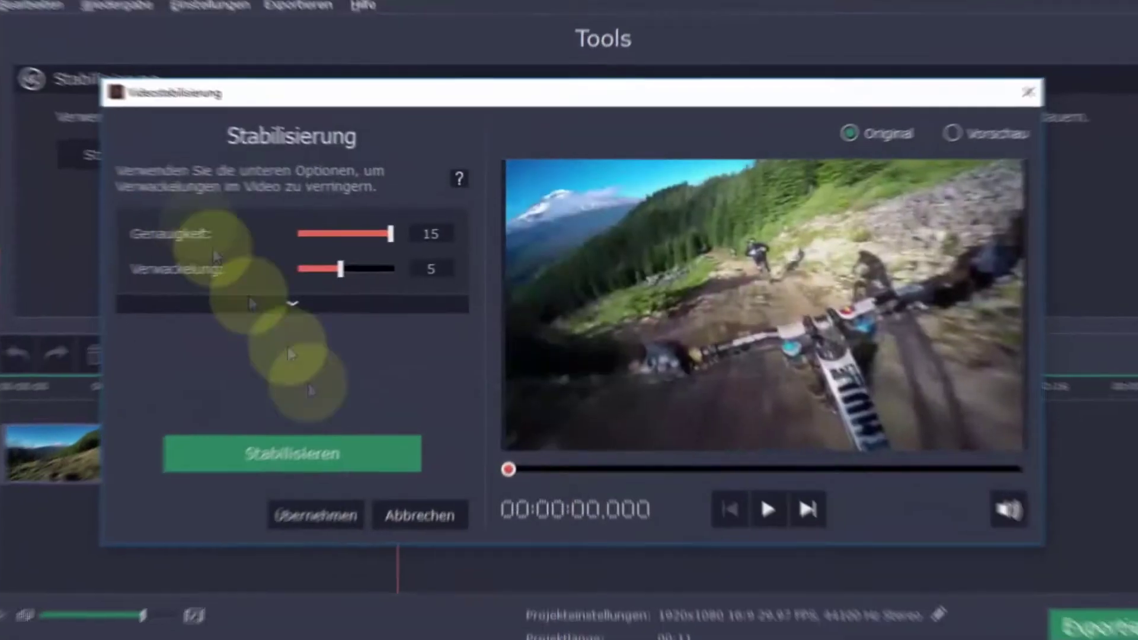
pyautogui.click(316, 490)
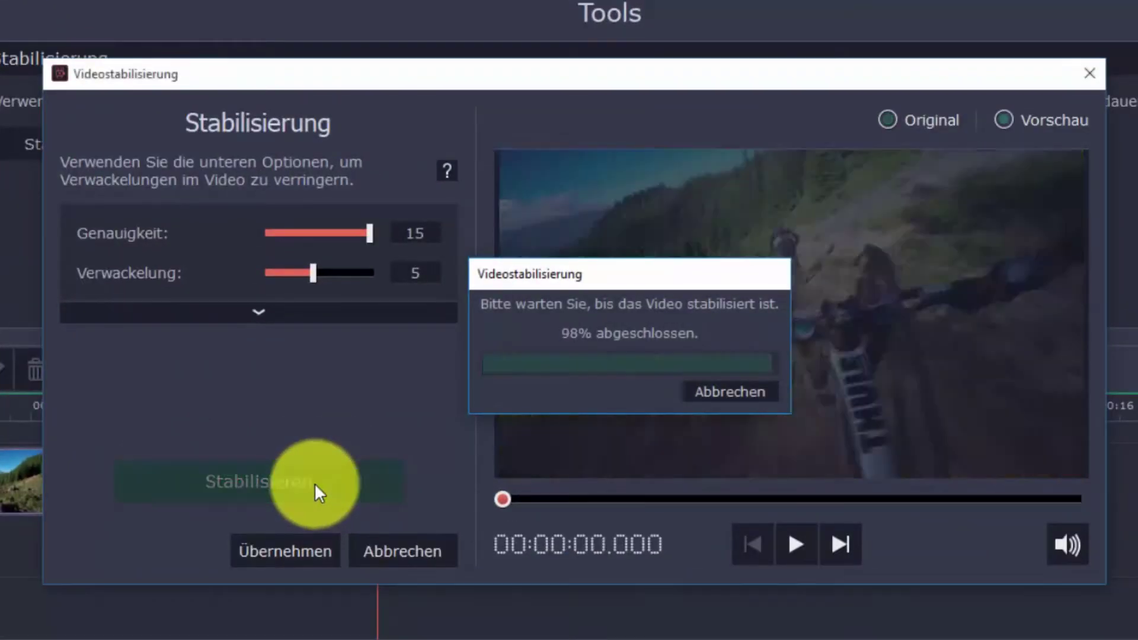
pyautogui.click(783, 538)
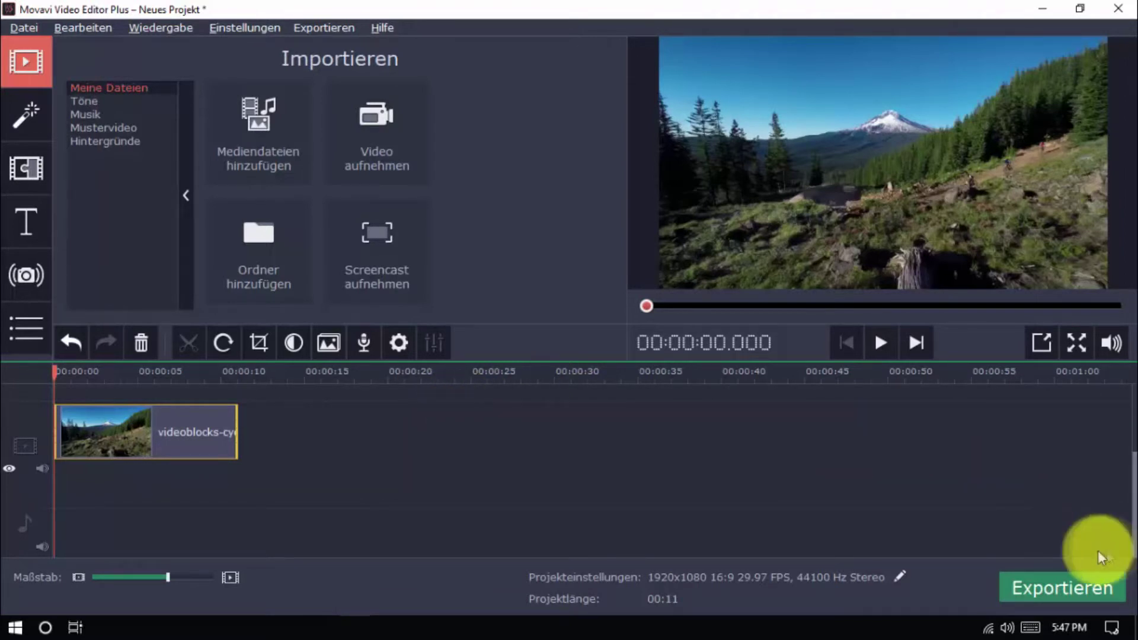
# Step: Open the project's export dialog and browse the video format list, including MP4 (MPEG-4) 1920x1080
pyautogui.click(1051, 600)
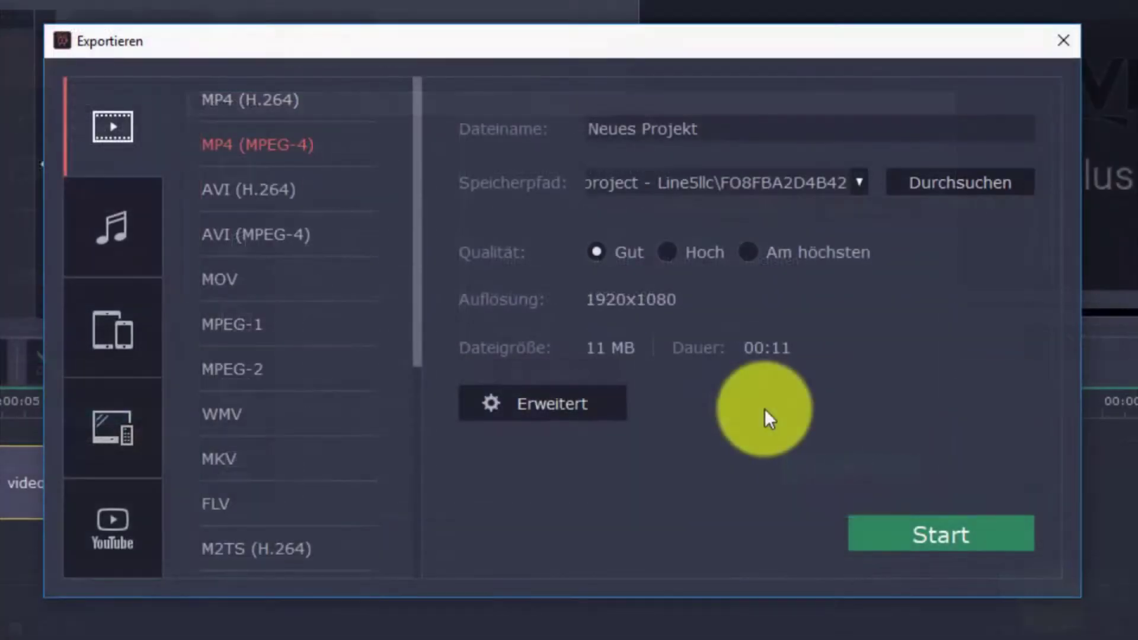
pyautogui.scroll(-3, 256, 279)
pyautogui.scroll(-5, 254, 280)
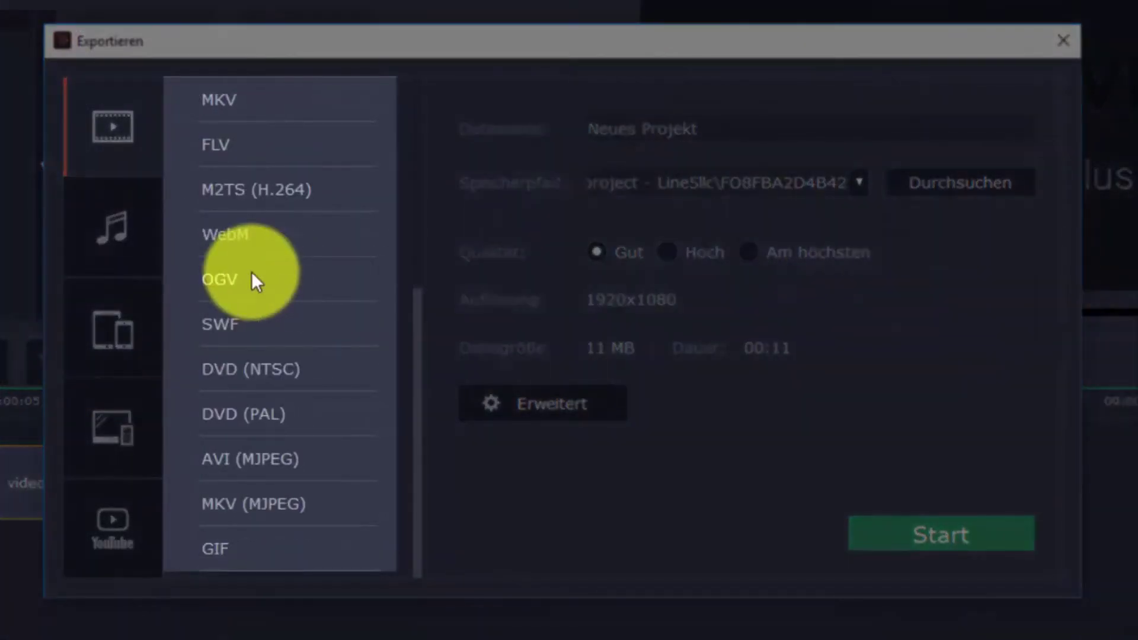
pyautogui.scroll(4, 252, 276)
pyautogui.scroll(2, 251, 275)
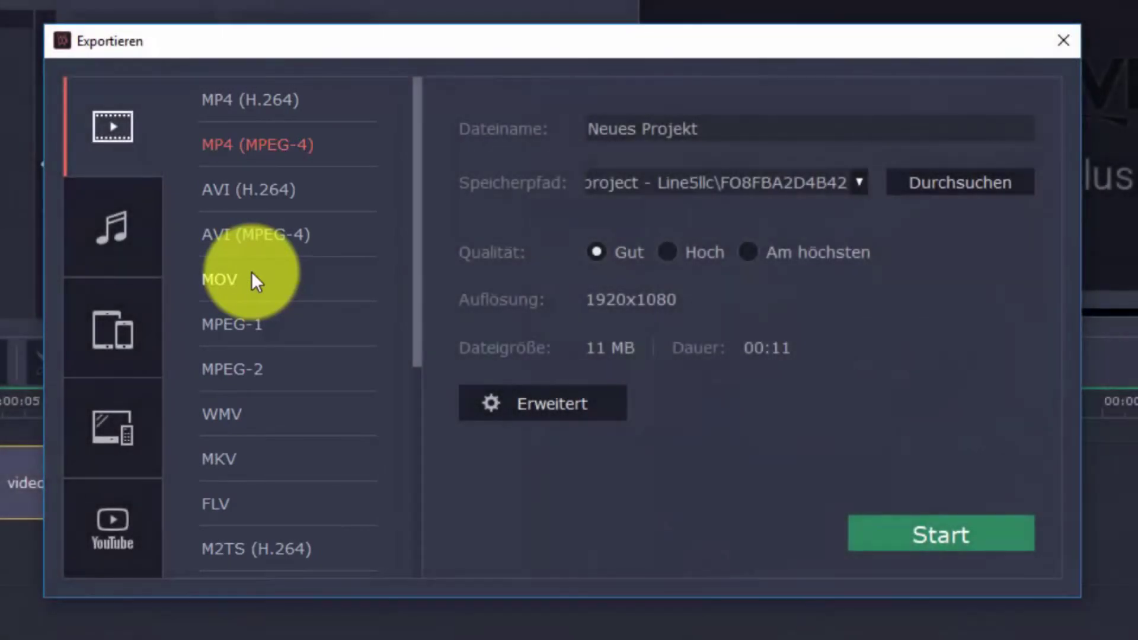
# Step: Review the TV, mobile device and YouTube export presets, then return to video formats
pyautogui.click(118, 441)
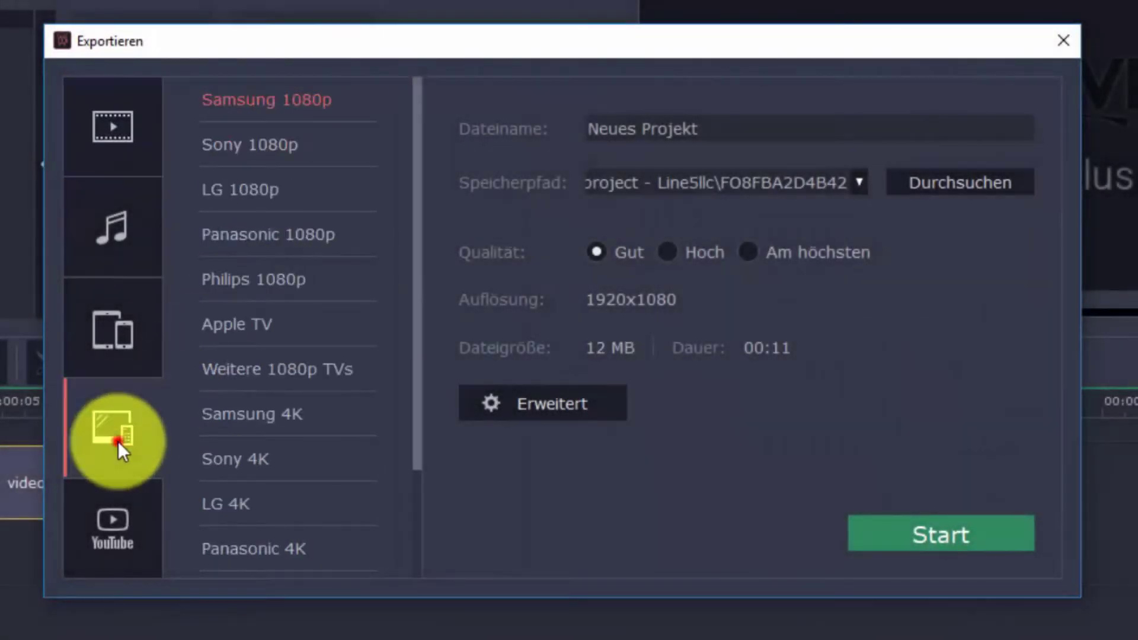
pyautogui.click(115, 350)
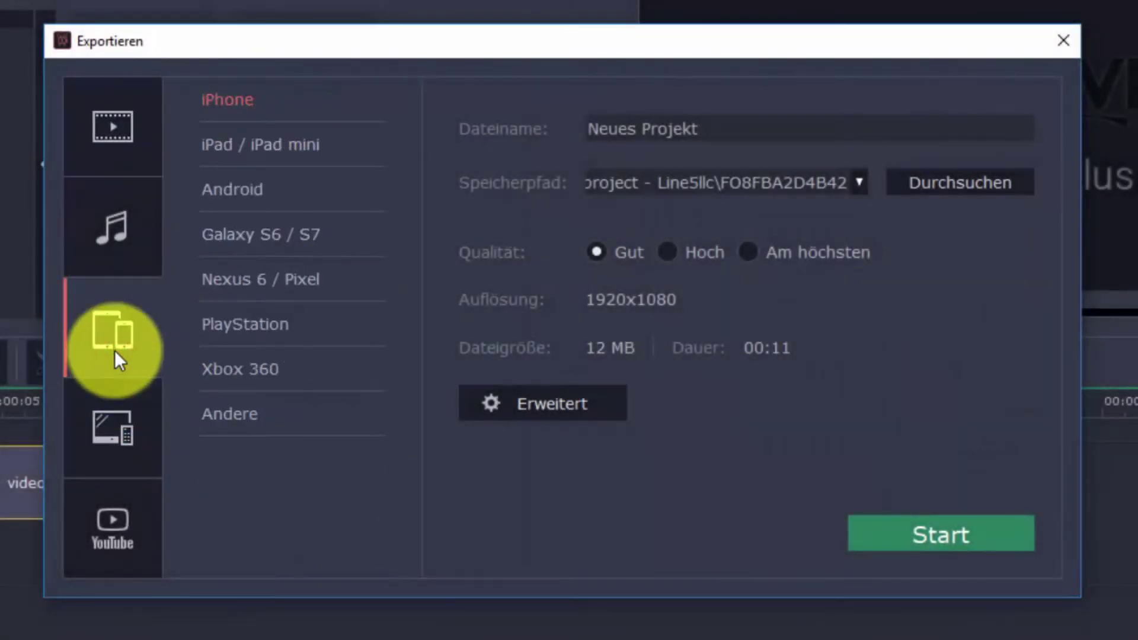
pyautogui.click(115, 529)
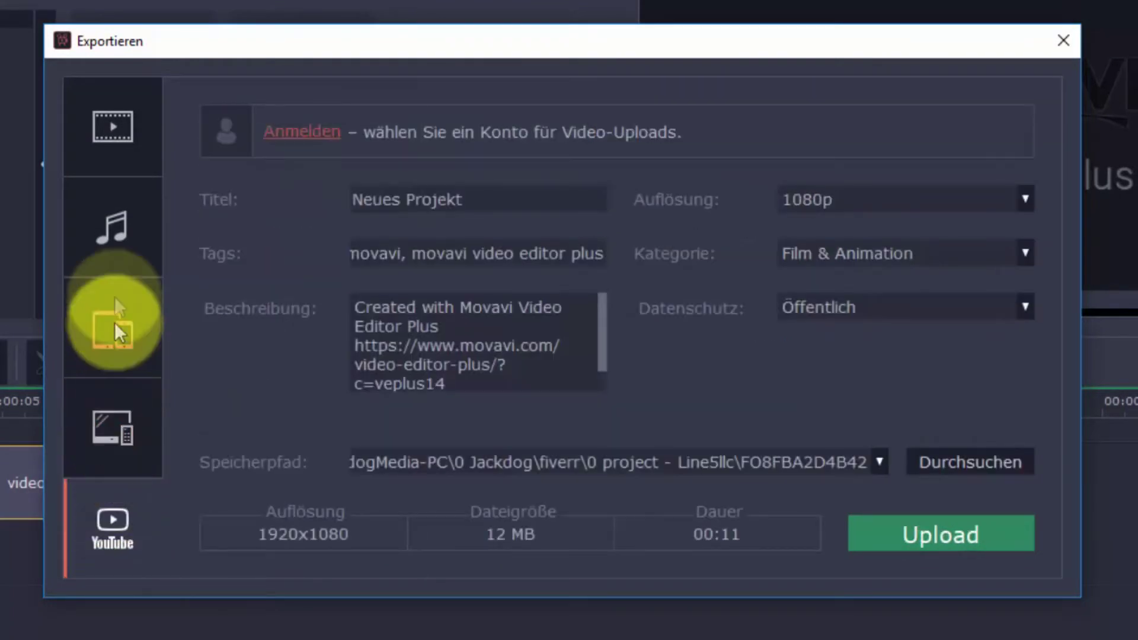
pyautogui.click(114, 139)
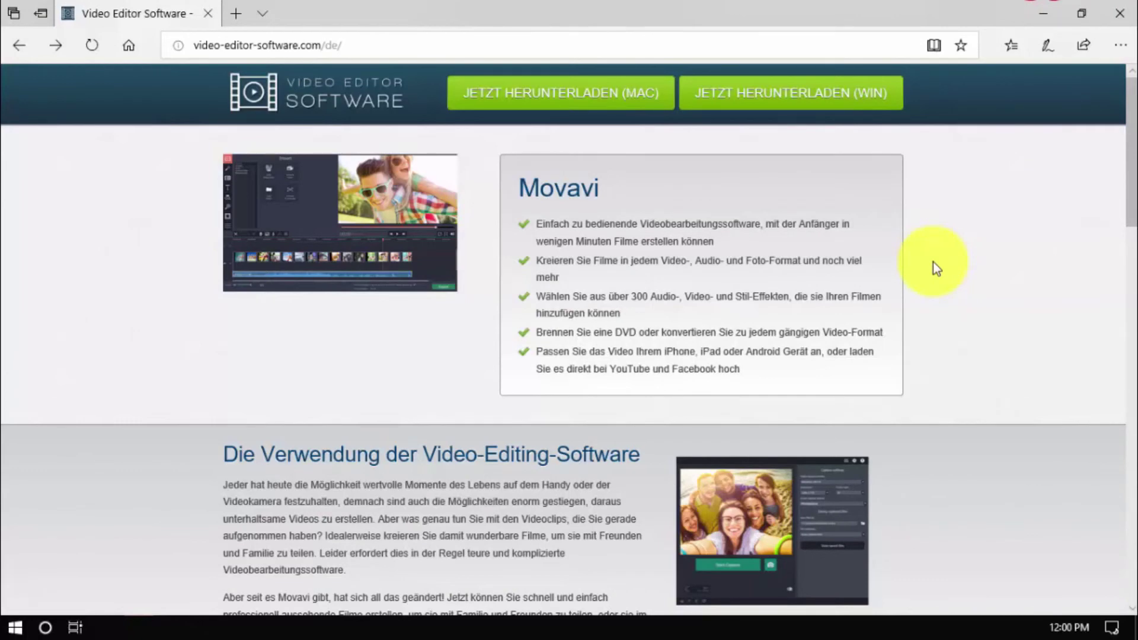
# Step: Scroll the German video-editor-software.com Movavi page down to the footer and back up
pyautogui.scroll(-5, 933, 263)
pyautogui.scroll(-2, 932, 262)
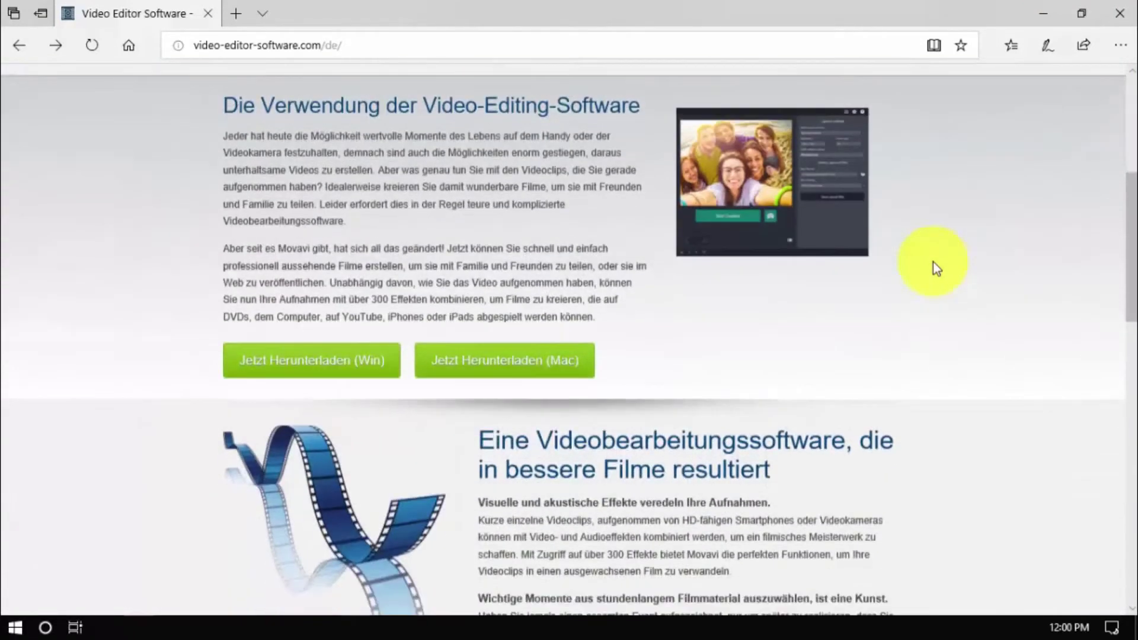
pyautogui.scroll(-1, 933, 262)
pyautogui.scroll(-1, 933, 263)
pyautogui.scroll(-2, 933, 262)
pyautogui.scroll(-1, 932, 262)
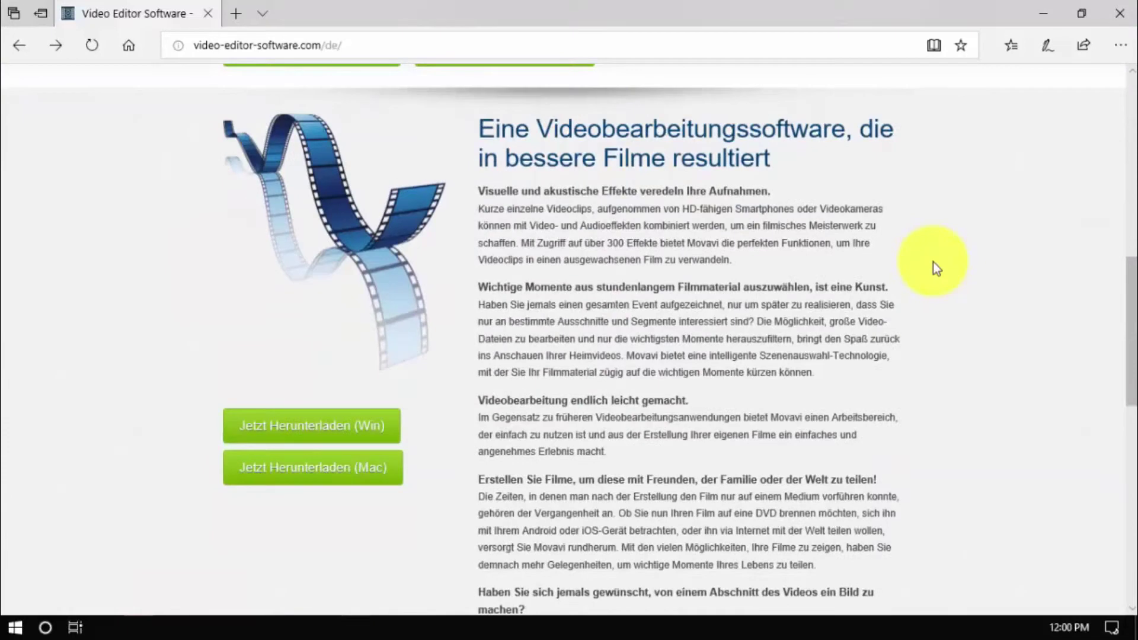
pyautogui.scroll(-1, 933, 262)
pyautogui.scroll(-1, 933, 262)
pyautogui.scroll(-1, 933, 262)
pyautogui.scroll(-2, 933, 262)
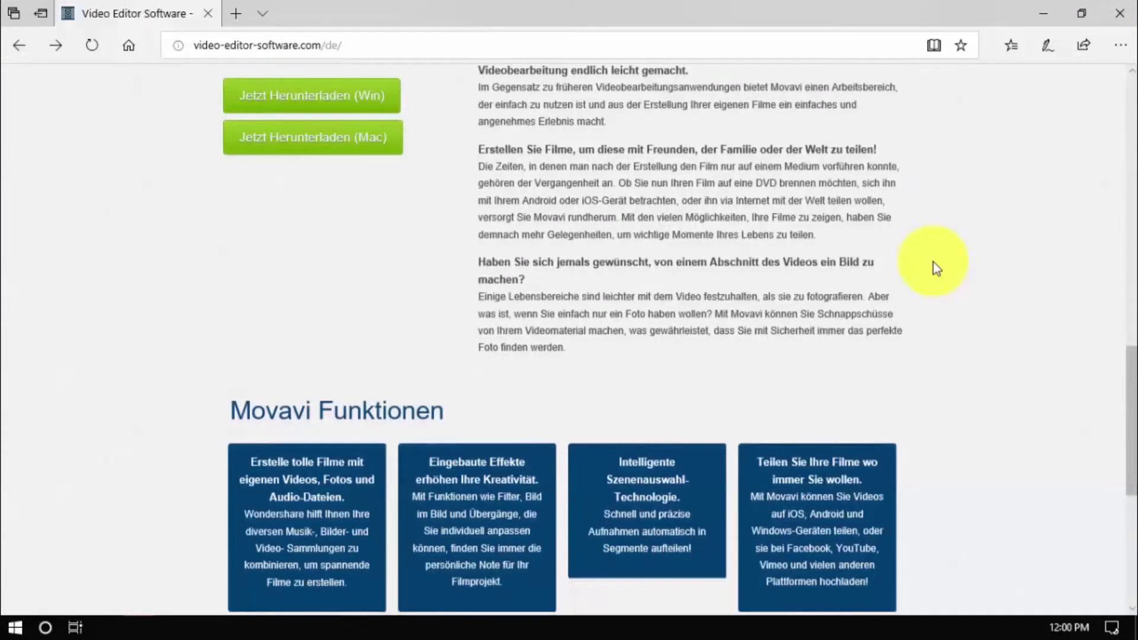
pyautogui.scroll(-2, 932, 262)
pyautogui.scroll(-1, 933, 262)
pyautogui.scroll(-1, 932, 263)
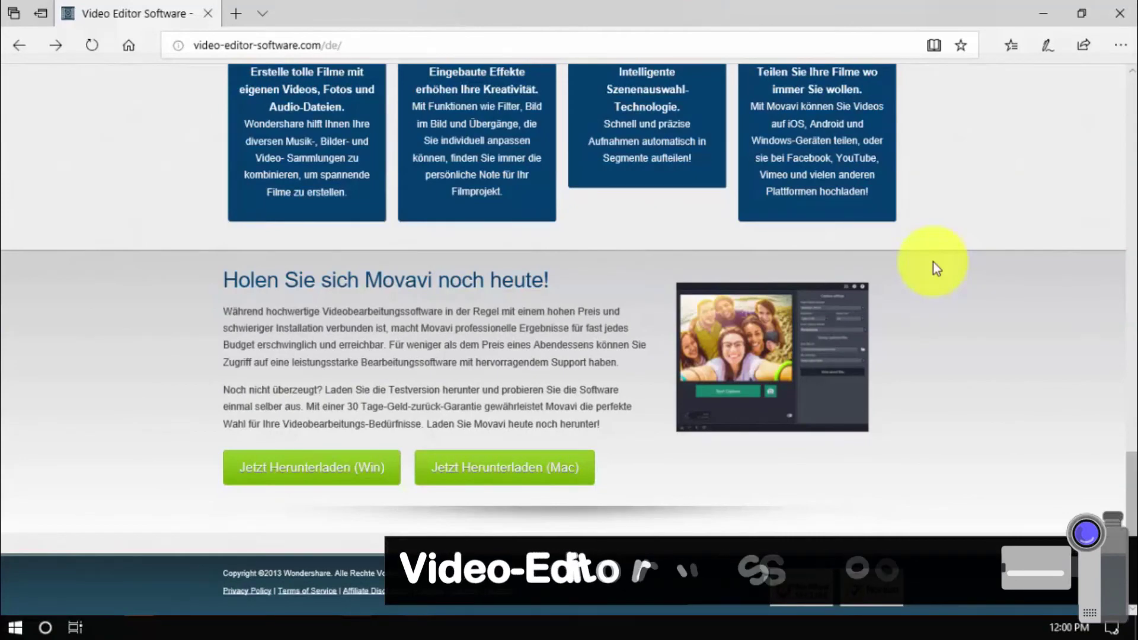
pyautogui.scroll(5, 933, 262)
pyautogui.scroll(1, 933, 262)
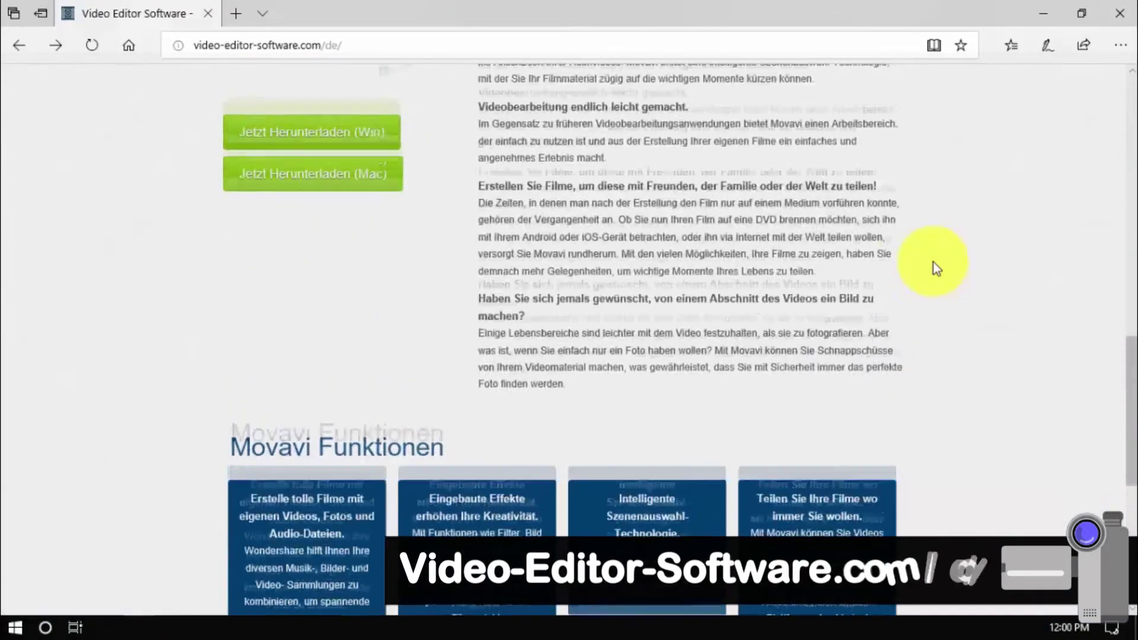
pyautogui.scroll(2, 933, 262)
pyautogui.scroll(2, 932, 262)
pyautogui.scroll(1, 933, 262)
pyautogui.scroll(2, 933, 263)
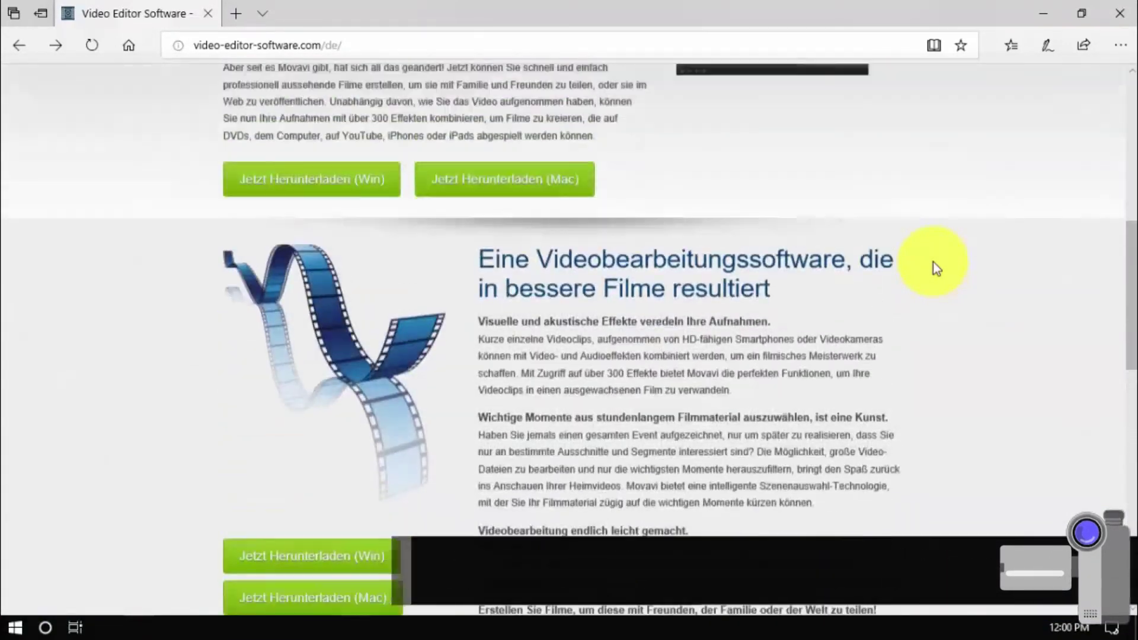
pyautogui.scroll(2, 933, 263)
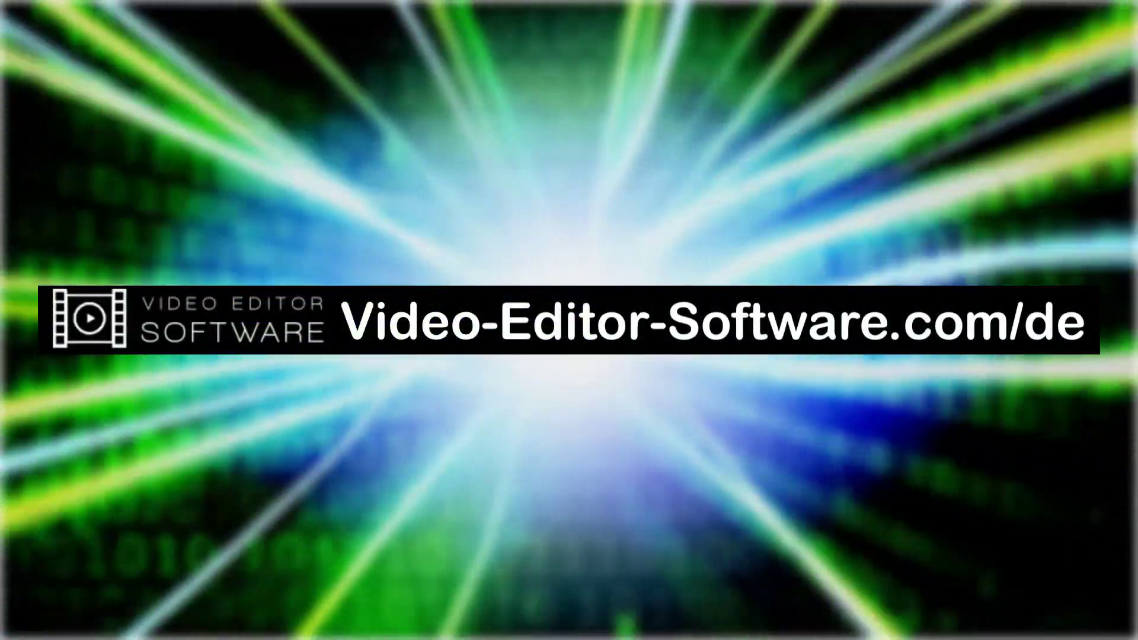